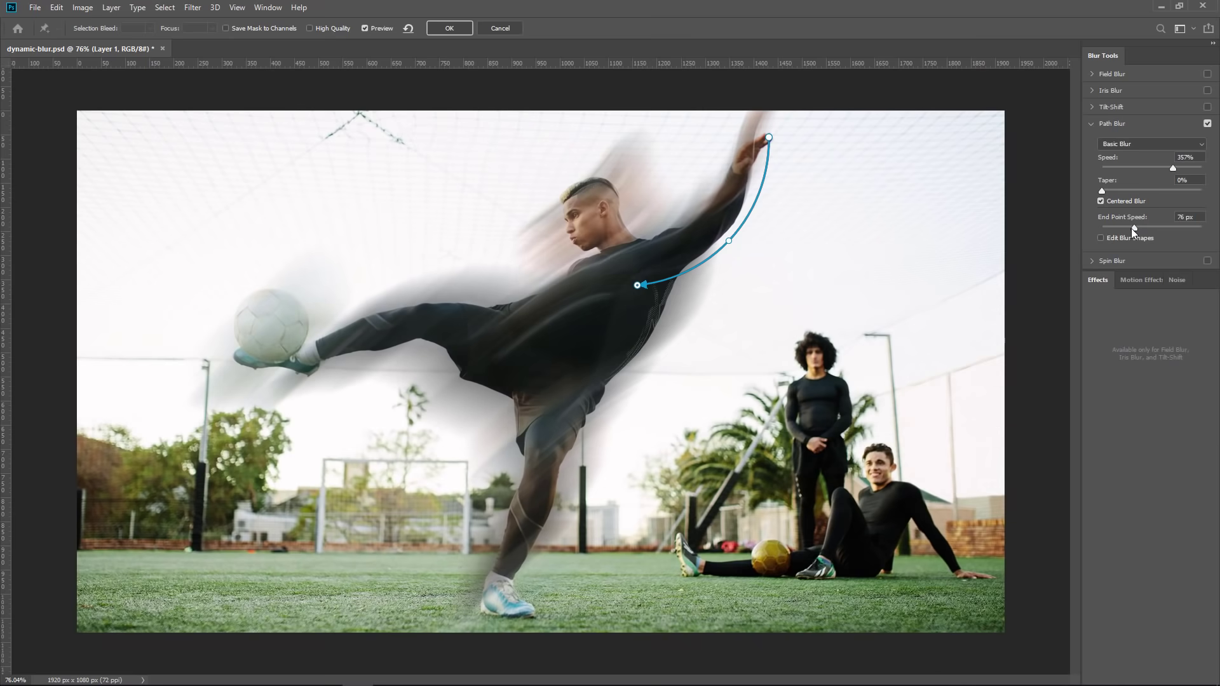
# Step: Set End Point Speed to 0 px and start a new blur path at the foot
pyautogui.moveTo(1133, 227); pyautogui.dragTo(1100, 234)
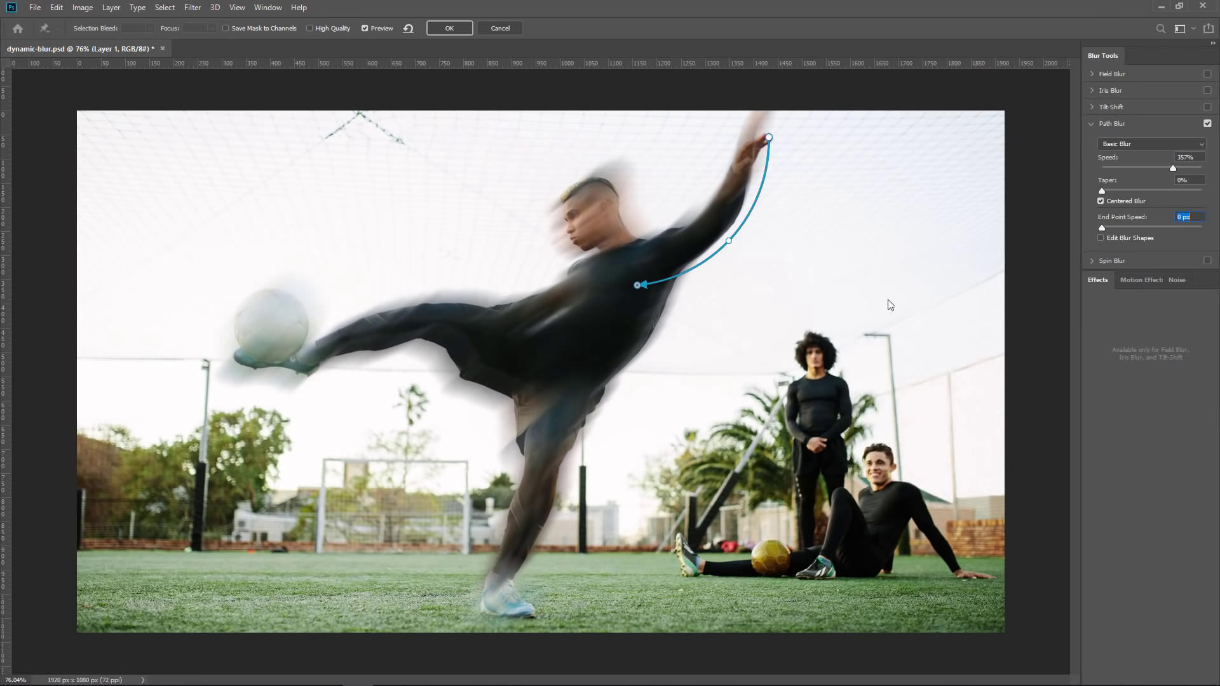
pyautogui.click(530, 613)
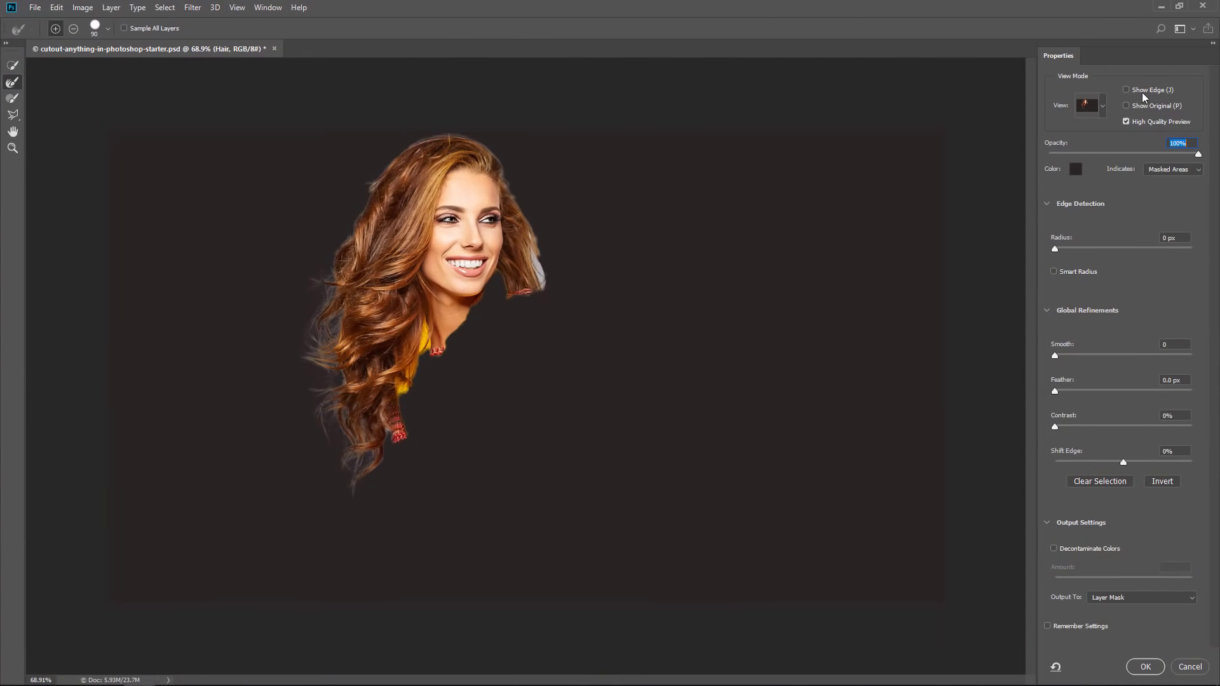
pyautogui.click(1142, 92)
pyautogui.moveTo(1055, 250)
pyautogui.mouseDown()
pyautogui.moveTo(1177, 257)
pyautogui.moveTo(1035, 251)
pyautogui.mouseUp()
pyautogui.click(1125, 88)
pyautogui.press('j')
pyautogui.click(1125, 89)
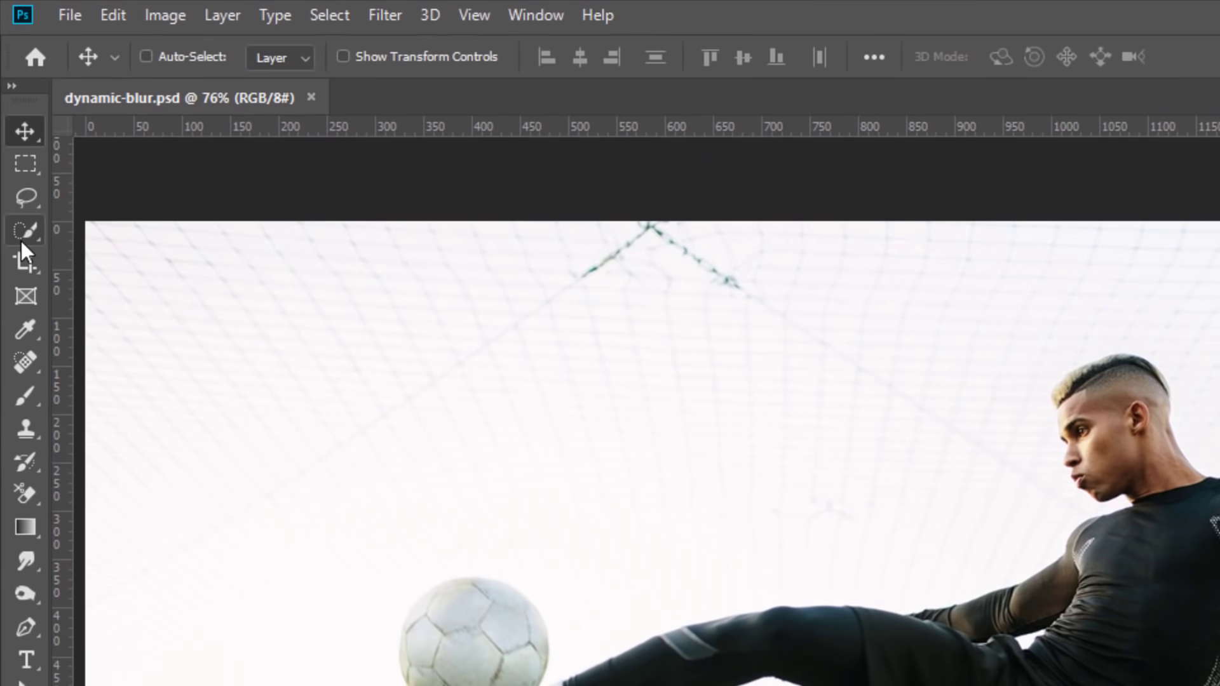
# Step: Brush a quick selection over the player's shirt, arm, shorts and standing leg
pyautogui.click(11, 114)
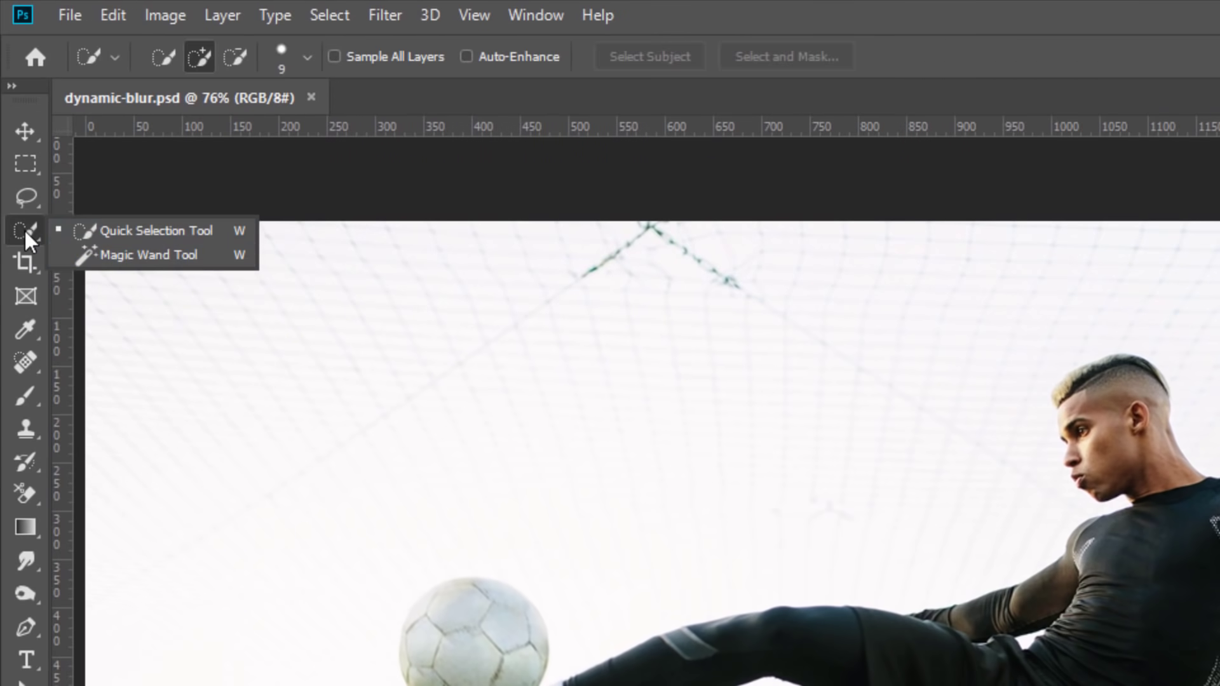
pyautogui.click(172, 231)
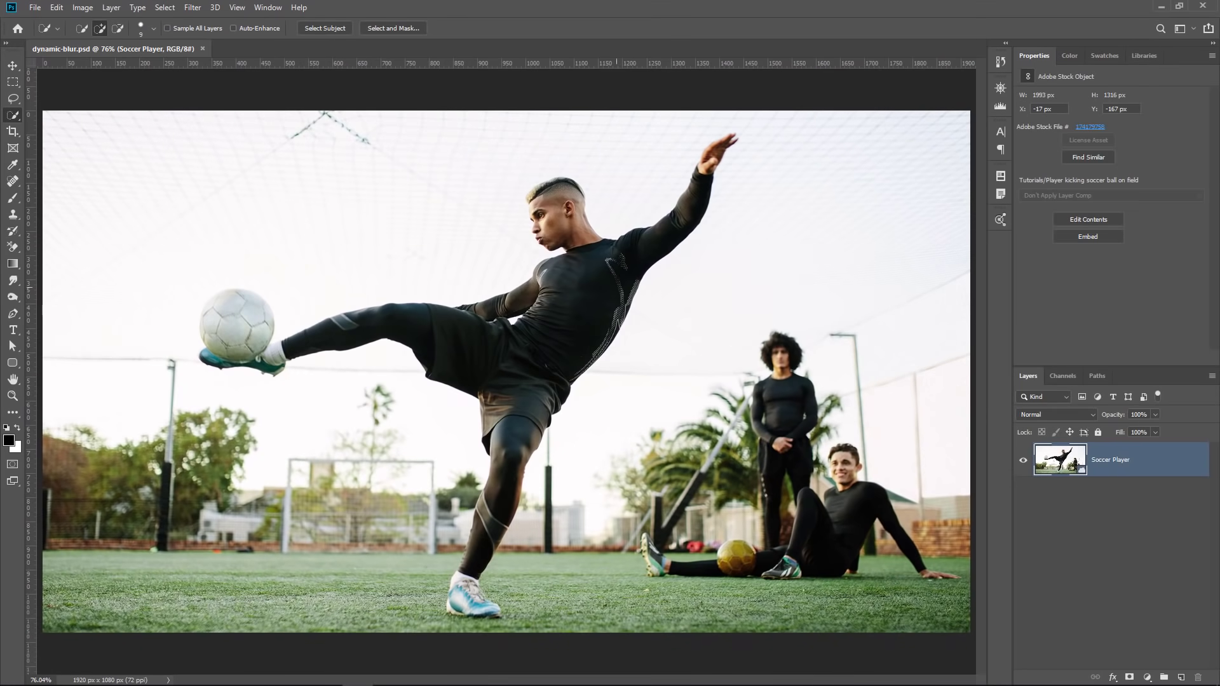
pyautogui.moveTo(617, 276); pyautogui.dragTo(606, 286)
pyautogui.moveTo(531, 389); pyautogui.dragTo(474, 567)
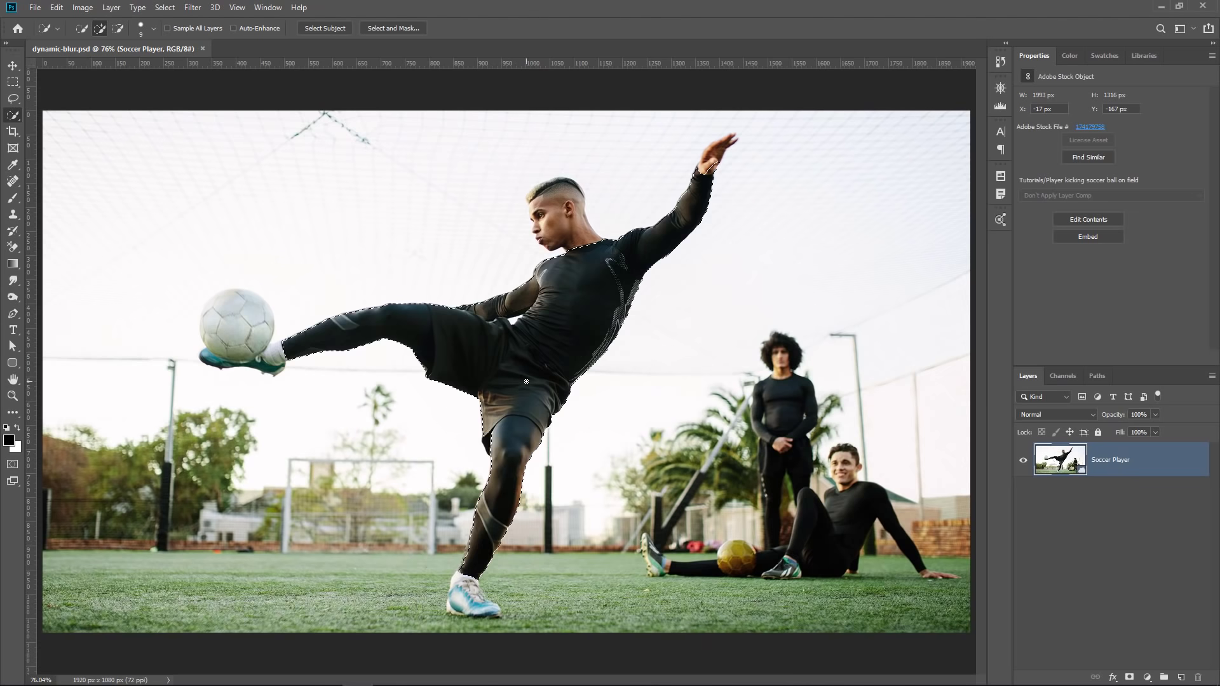
# Step: Deselect, use Select Subject on the kicking player, then subtract extra areas with Alt
pyautogui.hotkey('ctrl', 'd')
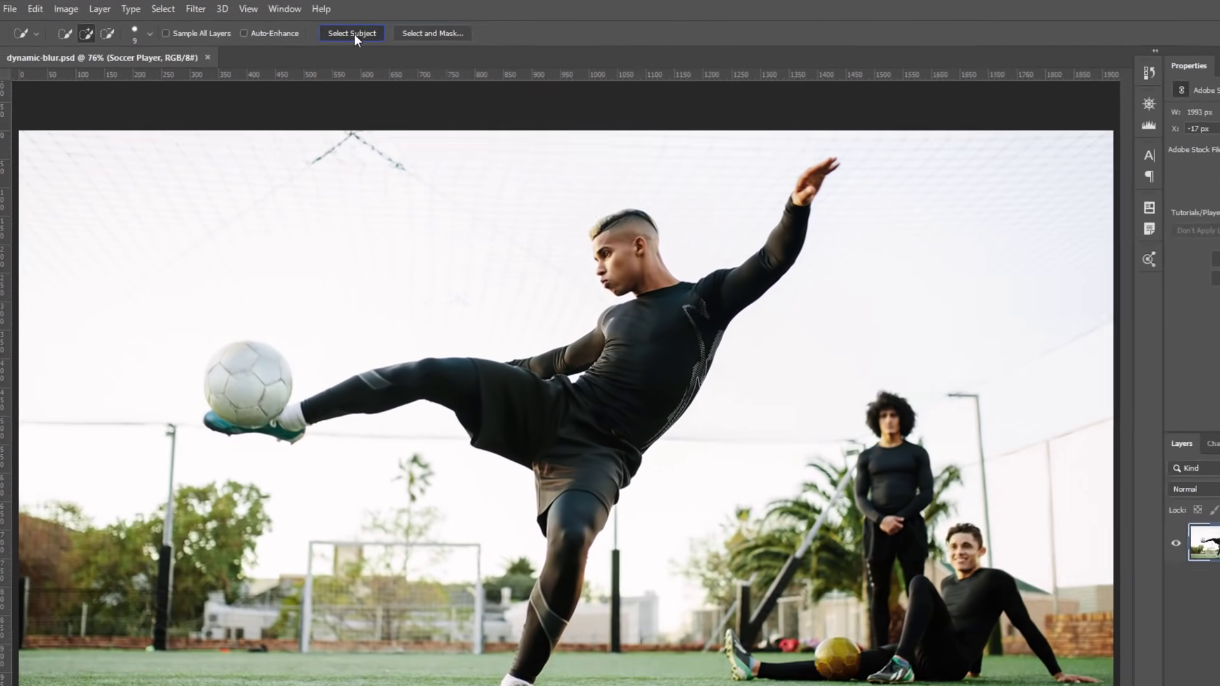
pyautogui.click(327, 30)
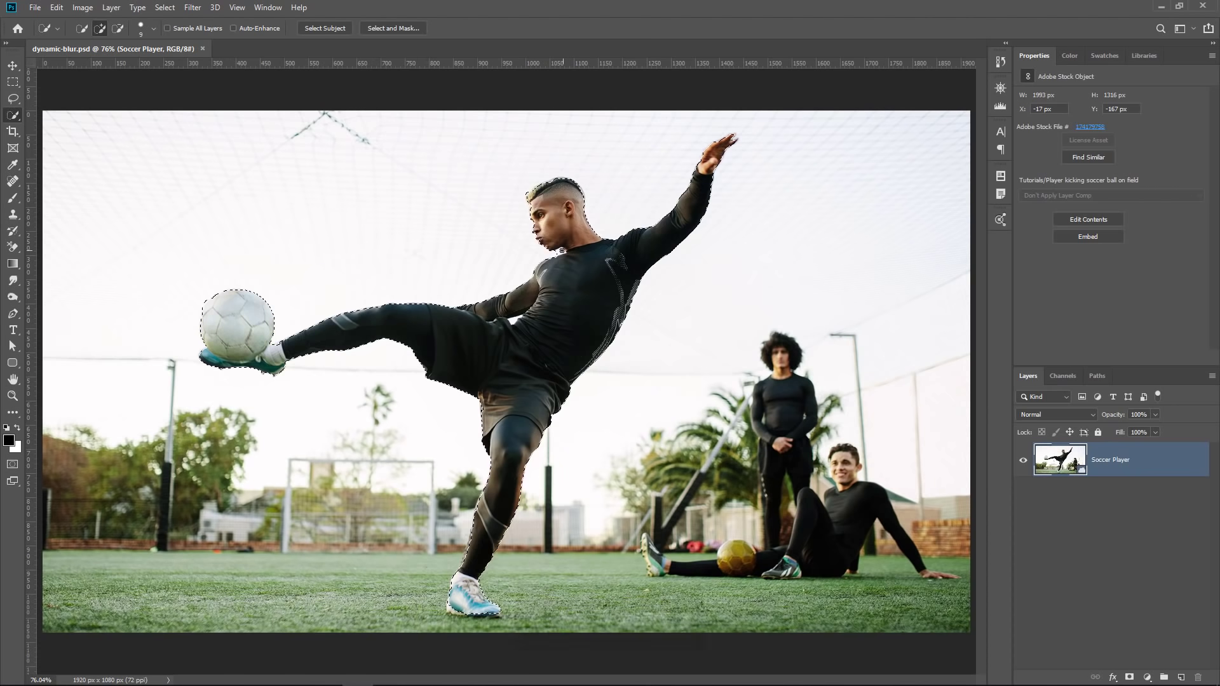
pyautogui.press('alt')
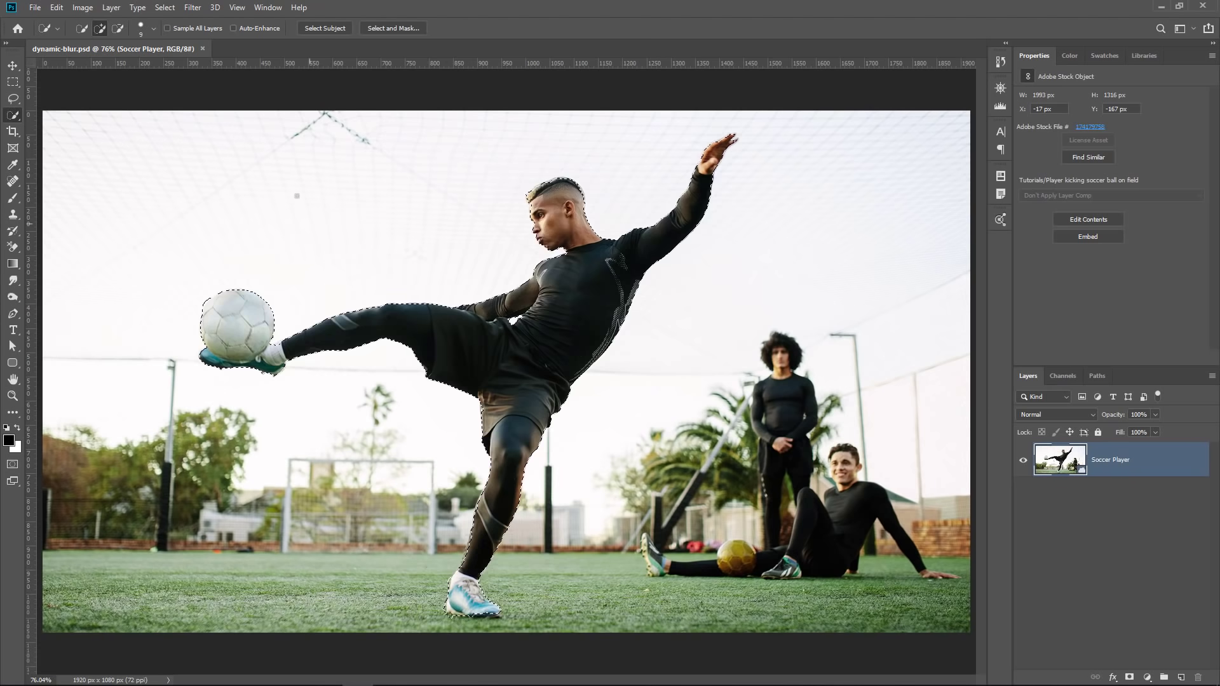
# Step: Expand the player-and-ball selection, then apply Smooth 3 in Select and Mask
pyautogui.click(164, 10)
pyautogui.moveTo(191, 187)
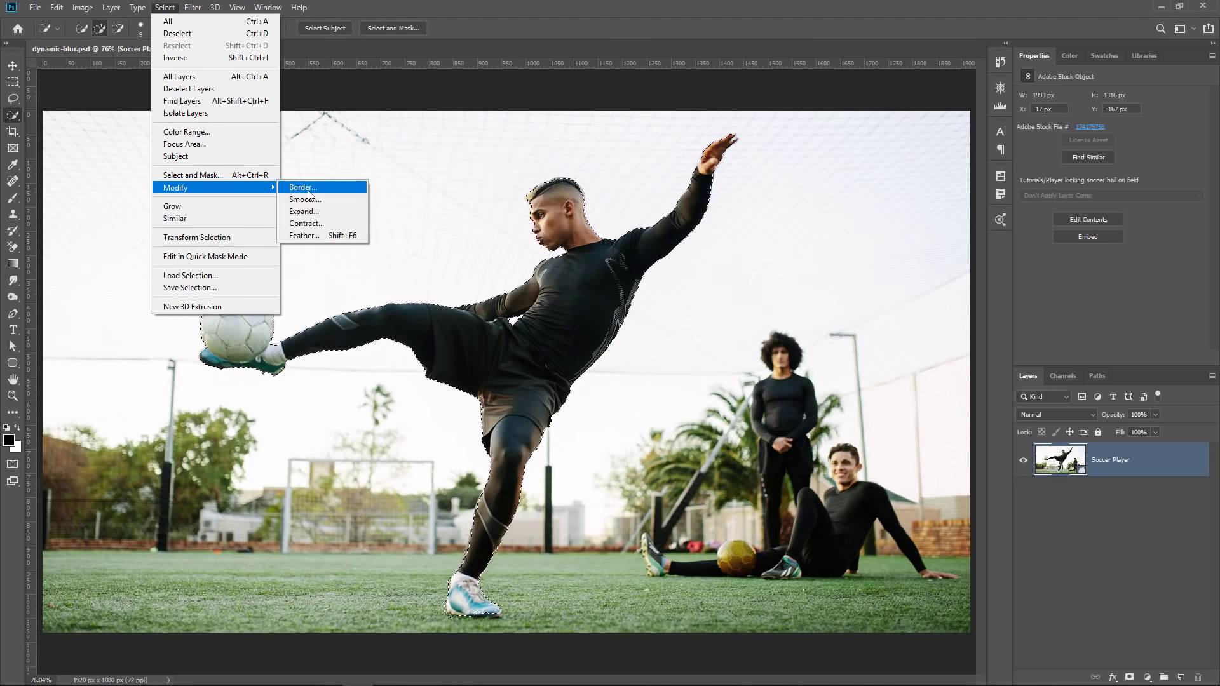
pyautogui.click(306, 212)
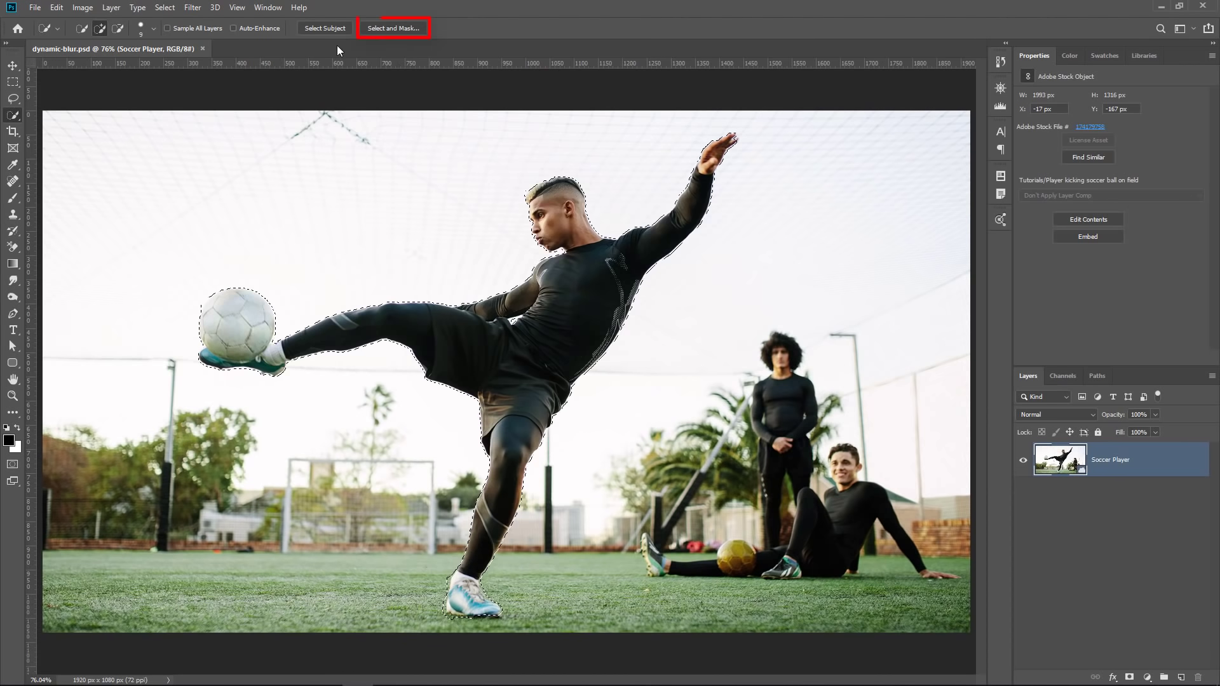
pyautogui.click(386, 29)
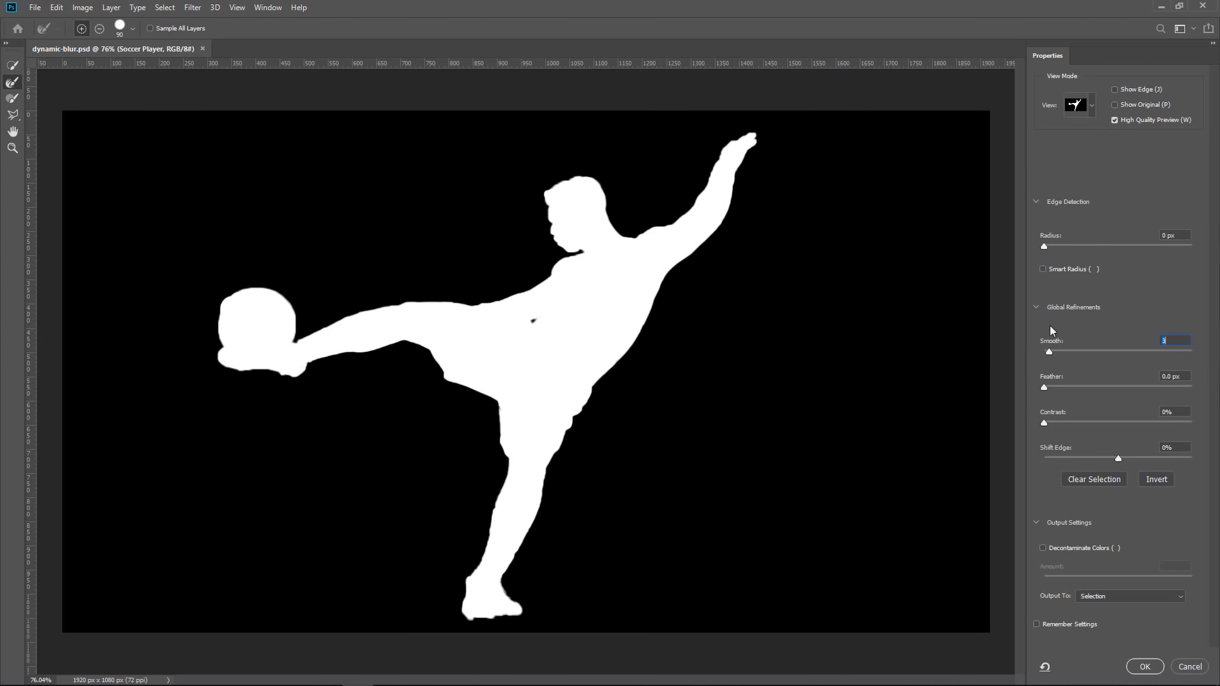
pyautogui.click(1093, 102)
pyautogui.click(1144, 665)
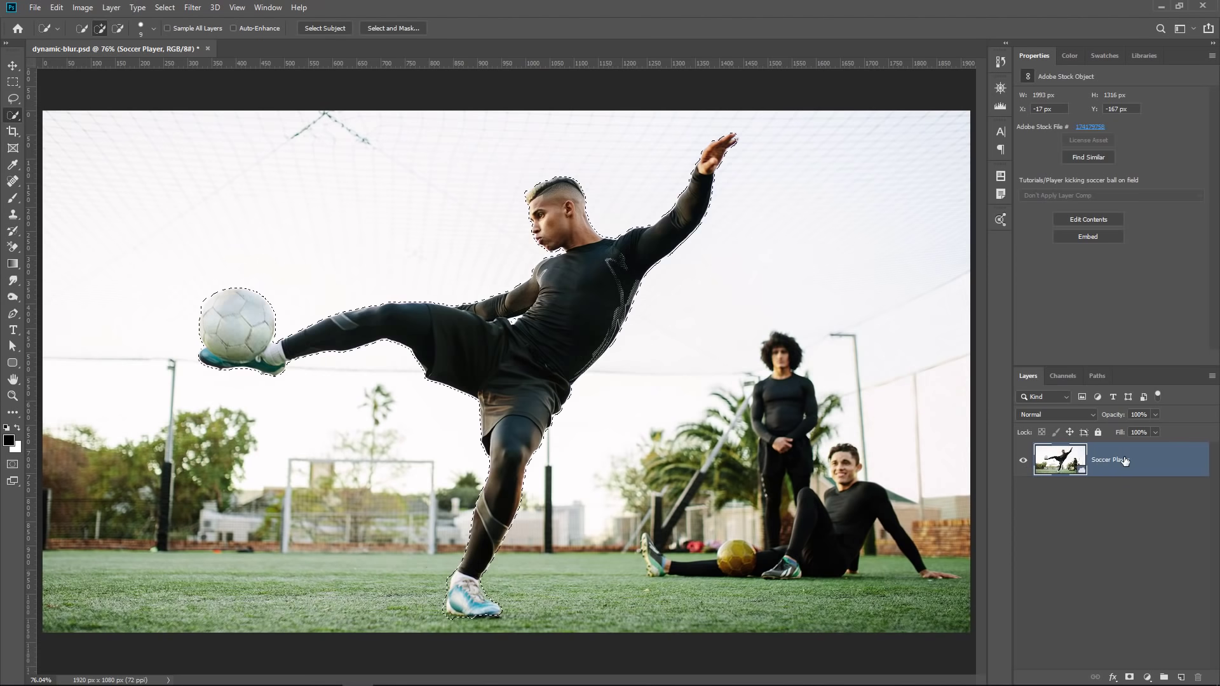
# Step: Copy the player and ball to Layer 1 and convert Layer 1 to a smart object
pyautogui.hotkey('ctrl', 'j')
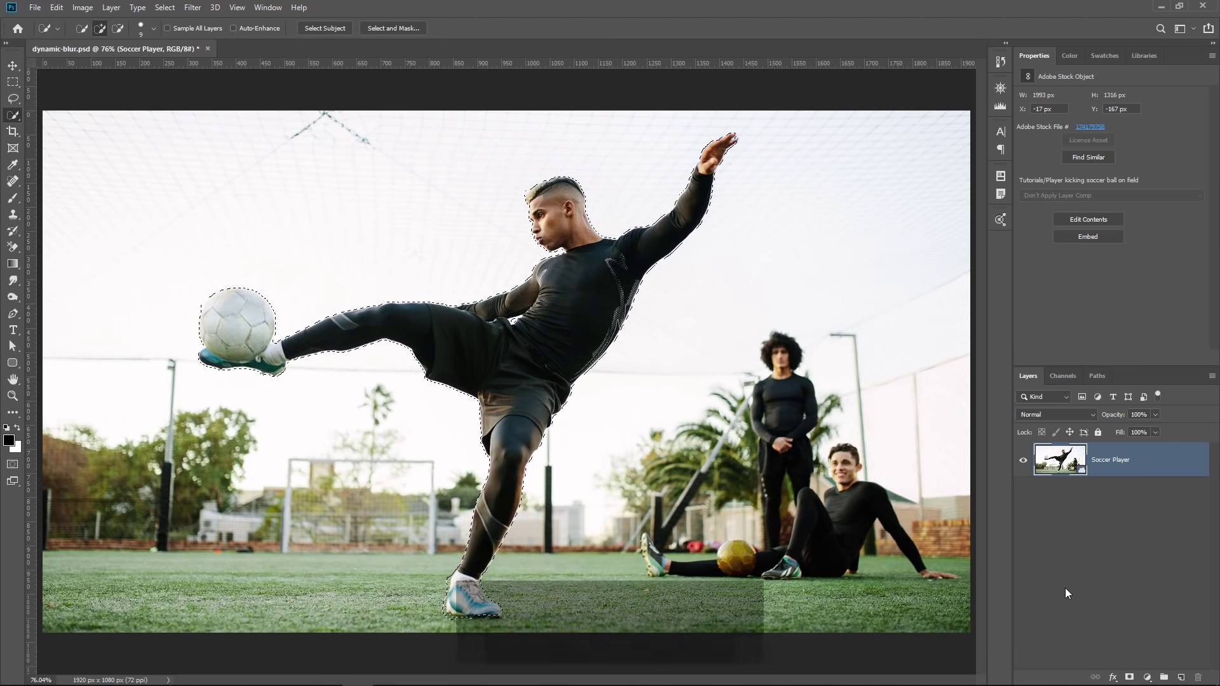
pyautogui.hotkey('ctrl', 'j')
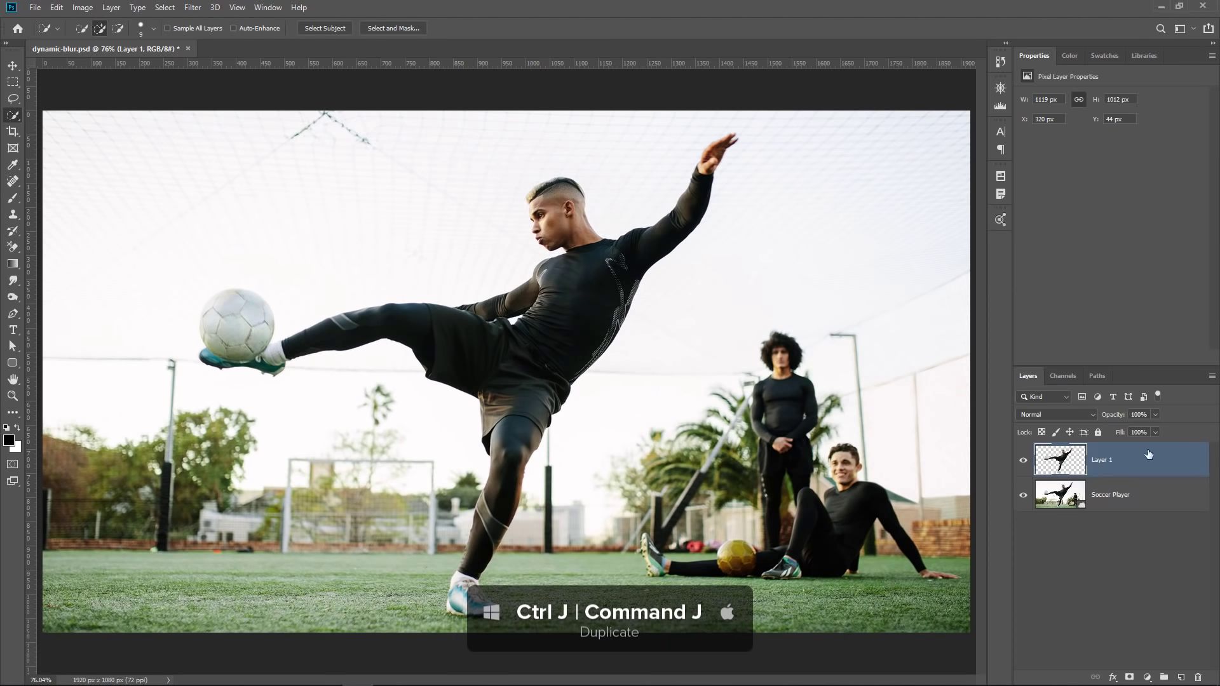
pyautogui.click(1024, 497)
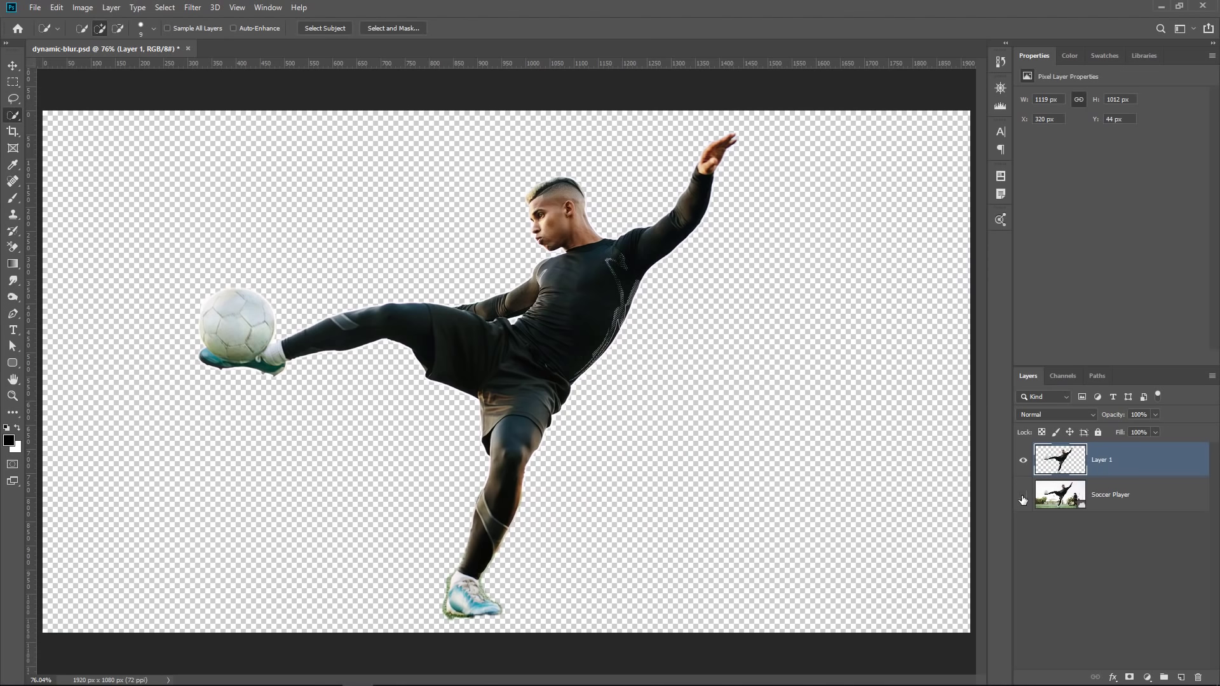
pyautogui.click(1023, 496)
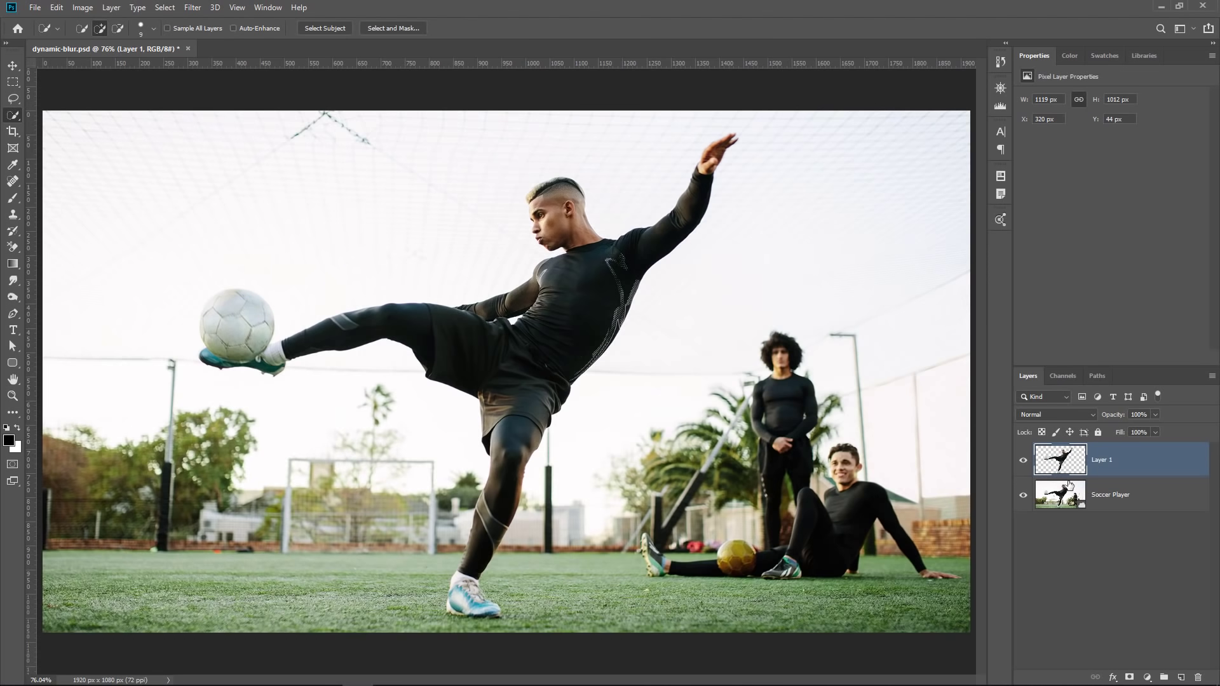
pyautogui.rightClick(1148, 466)
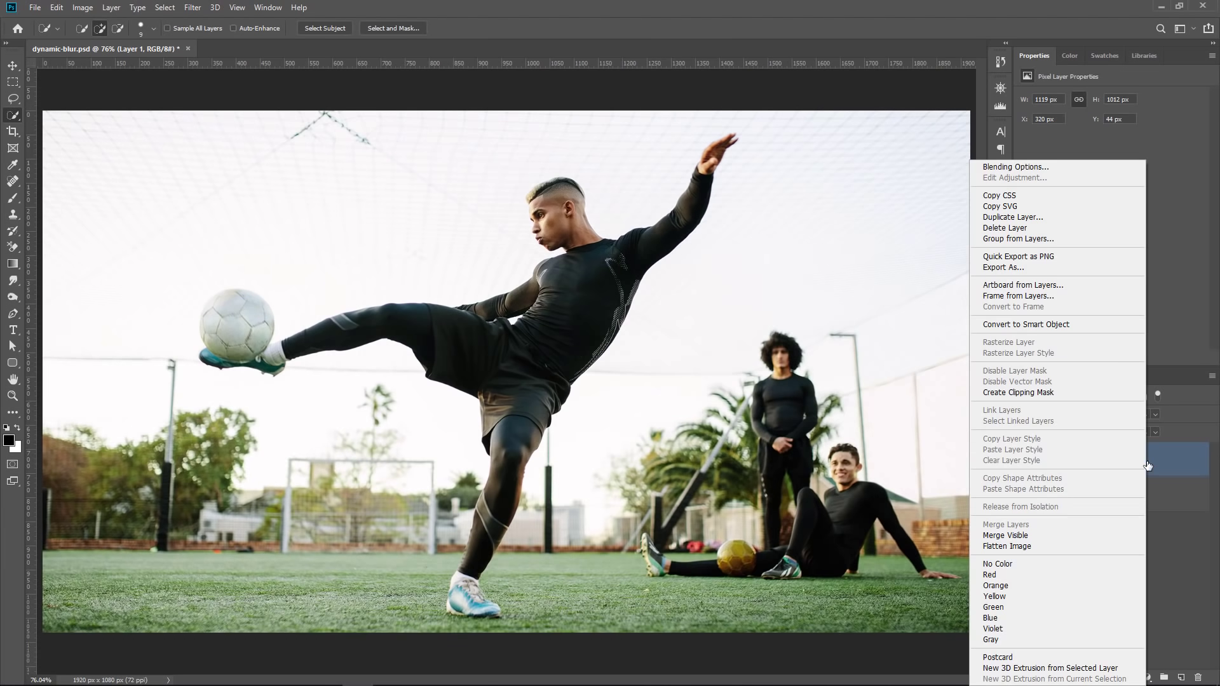
pyautogui.click(1062, 326)
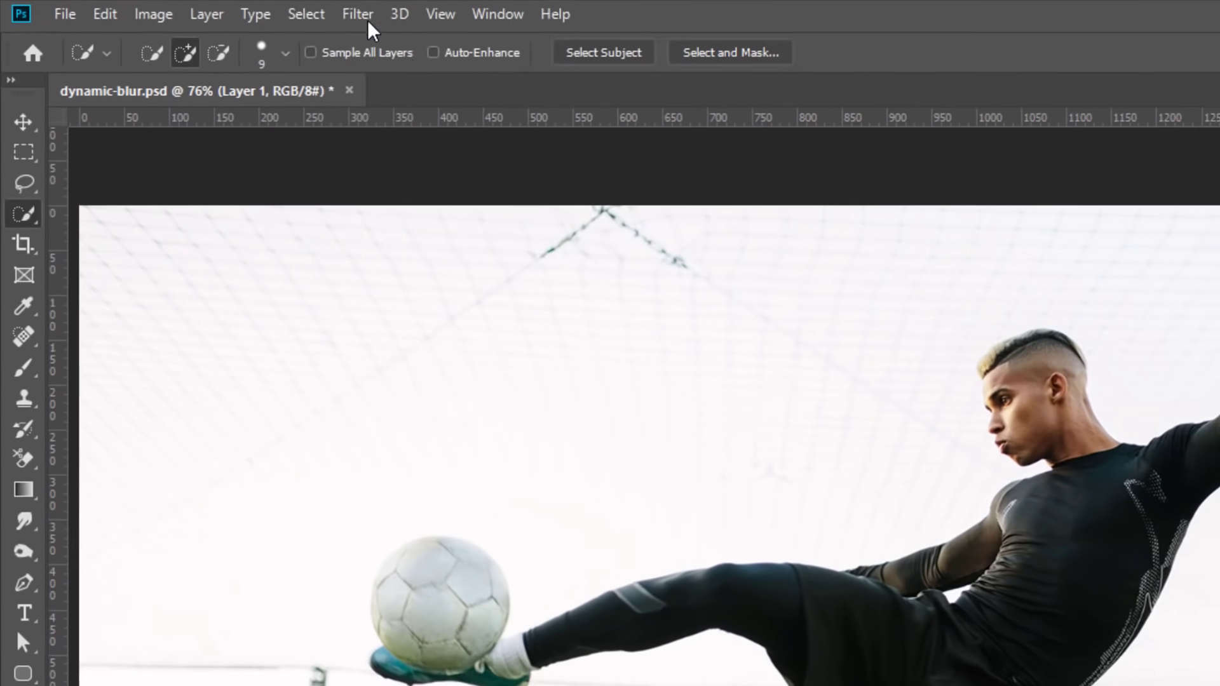
# Step: Apply Blur Gallery > Path Blur at 50% speed to the player smart object
pyautogui.click(193, 9)
pyautogui.moveTo(419, 328)
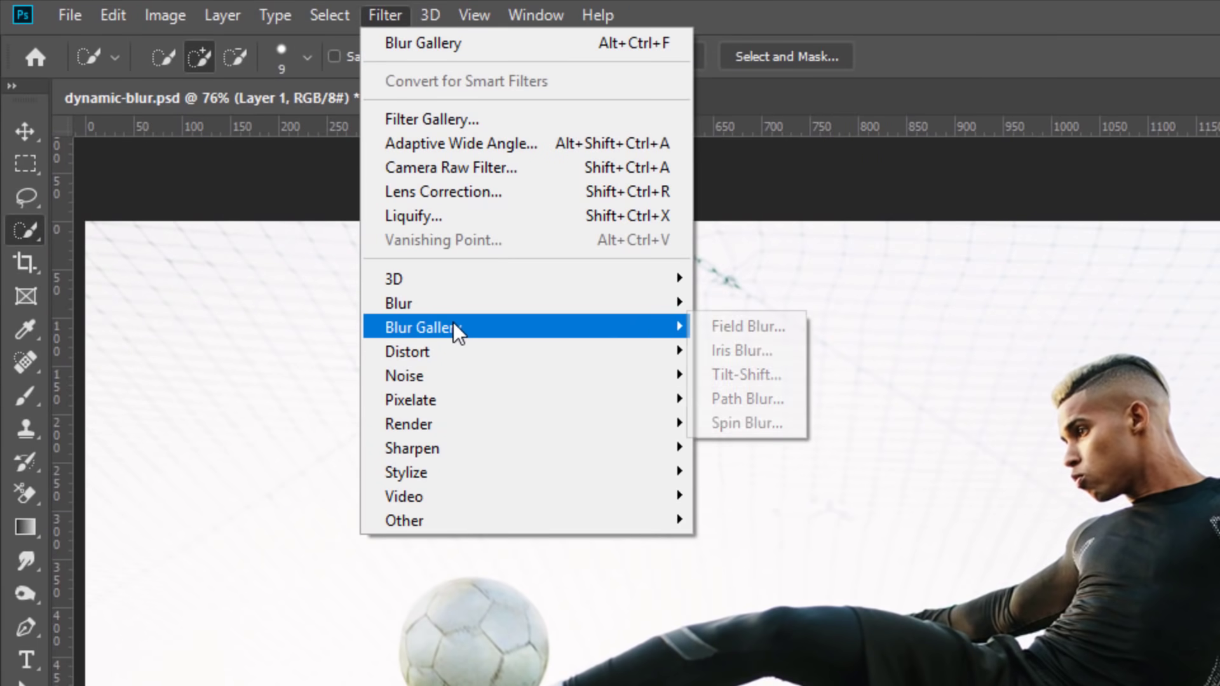
pyautogui.click(786, 393)
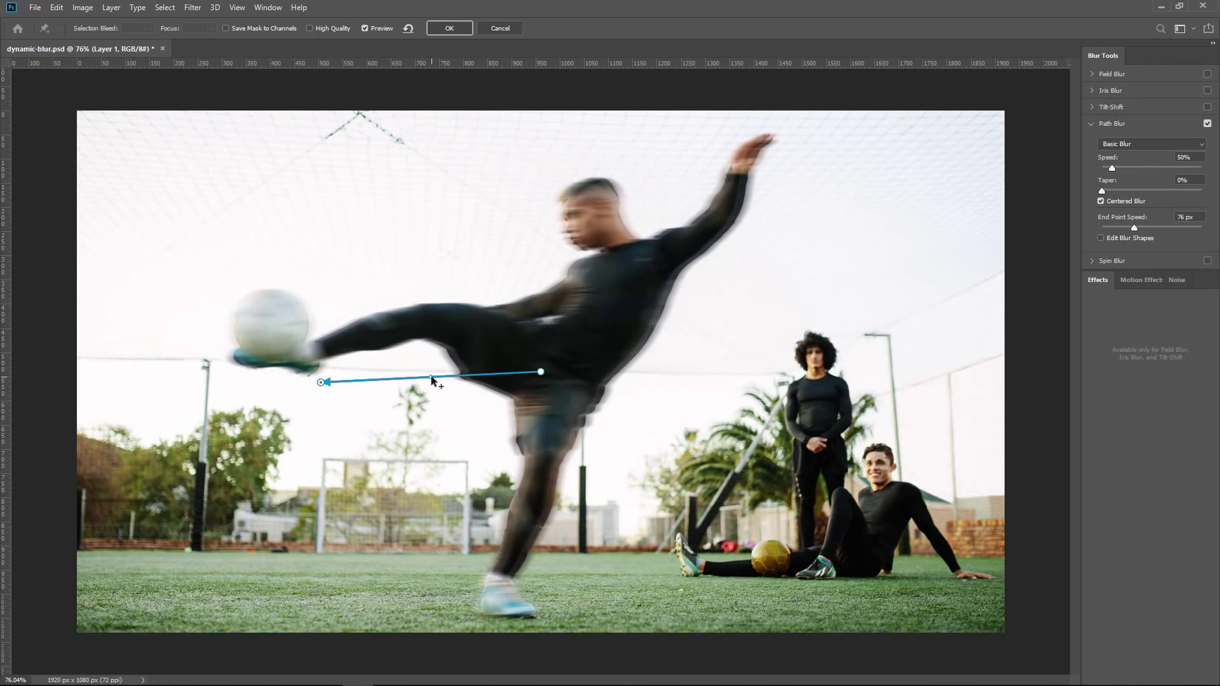
# Step: Arc the first blur path at zero end speed, from under the ball to near the knee
pyautogui.moveTo(431, 375)
pyautogui.mouseDown()
pyautogui.moveTo(427, 279)
pyautogui.moveTo(433, 452)
pyautogui.mouseUp()
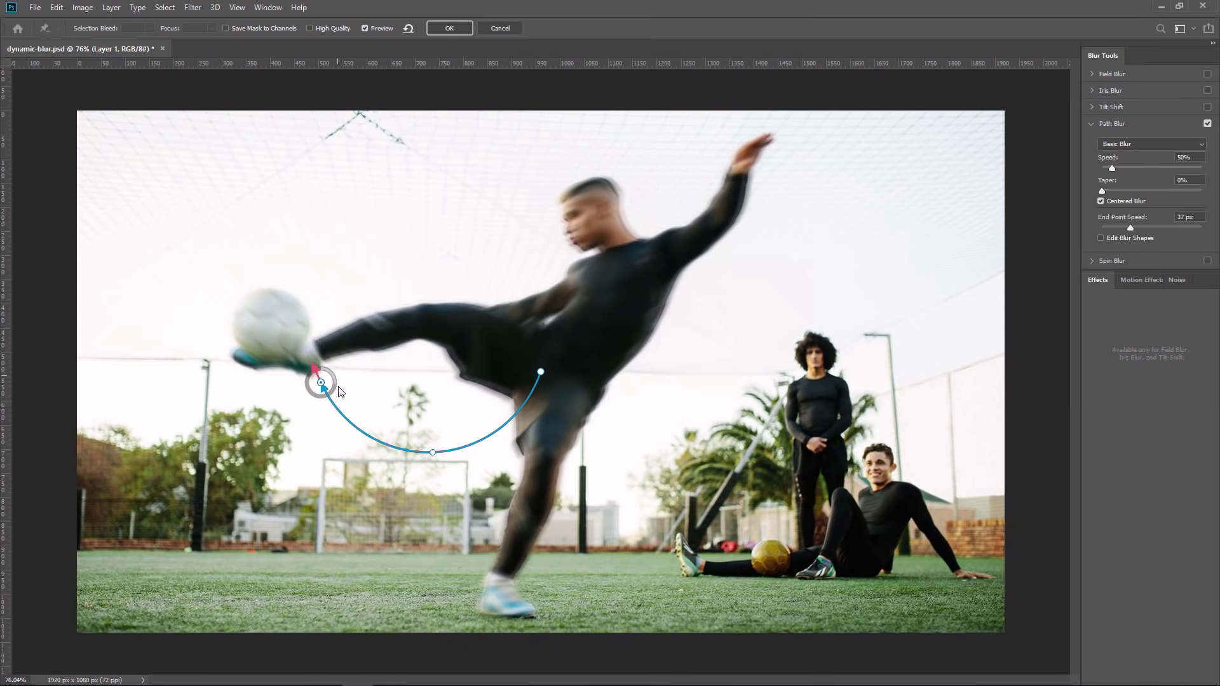
pyautogui.moveTo(336, 377); pyautogui.dragTo(319, 360)
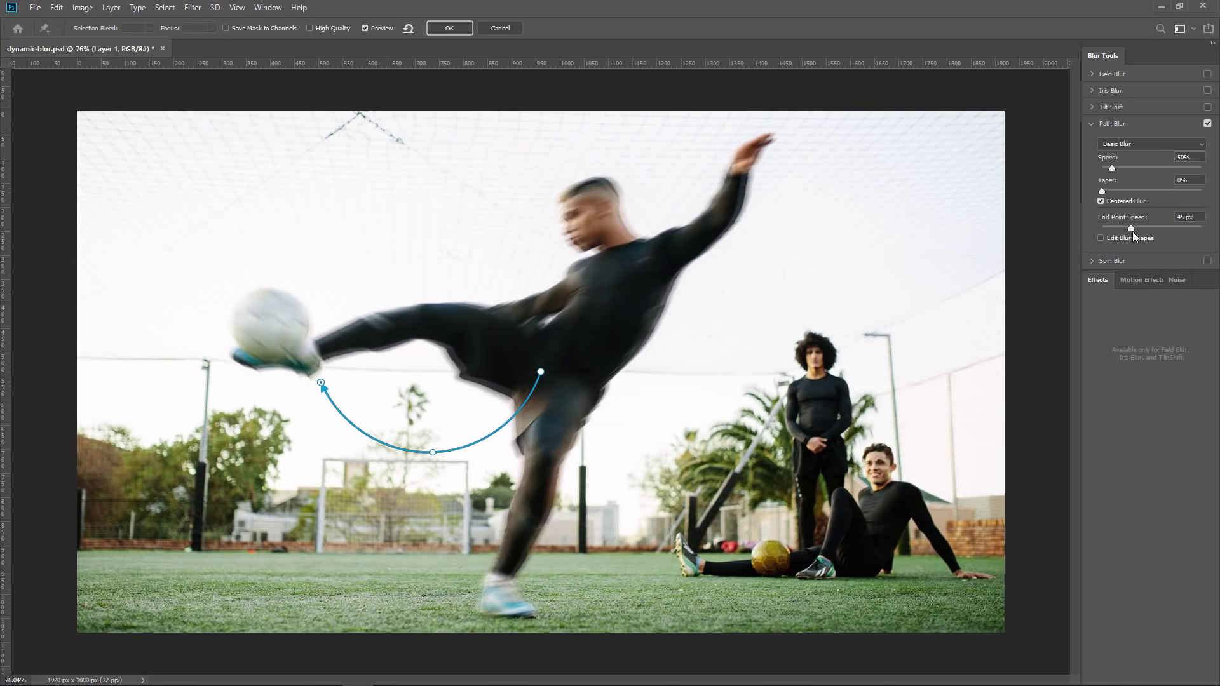
pyautogui.moveTo(1132, 228); pyautogui.dragTo(1097, 236)
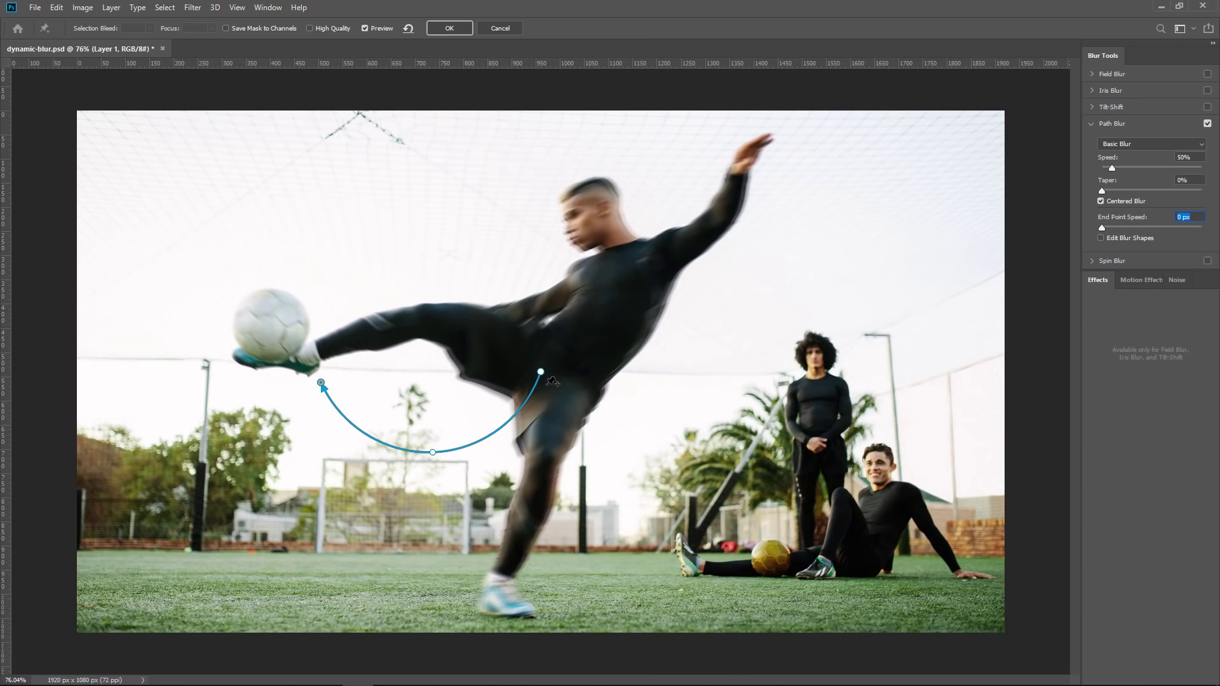
pyautogui.moveTo(543, 378); pyautogui.dragTo(555, 437)
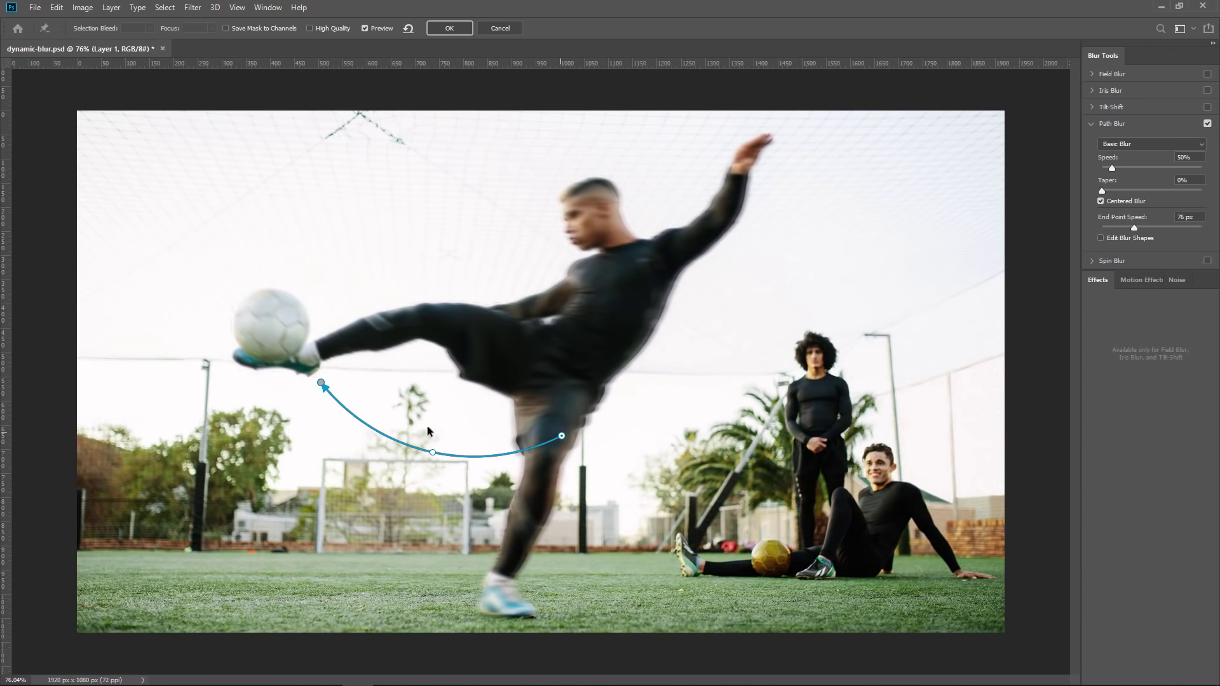
pyautogui.moveTo(321, 385); pyautogui.dragTo(251, 368)
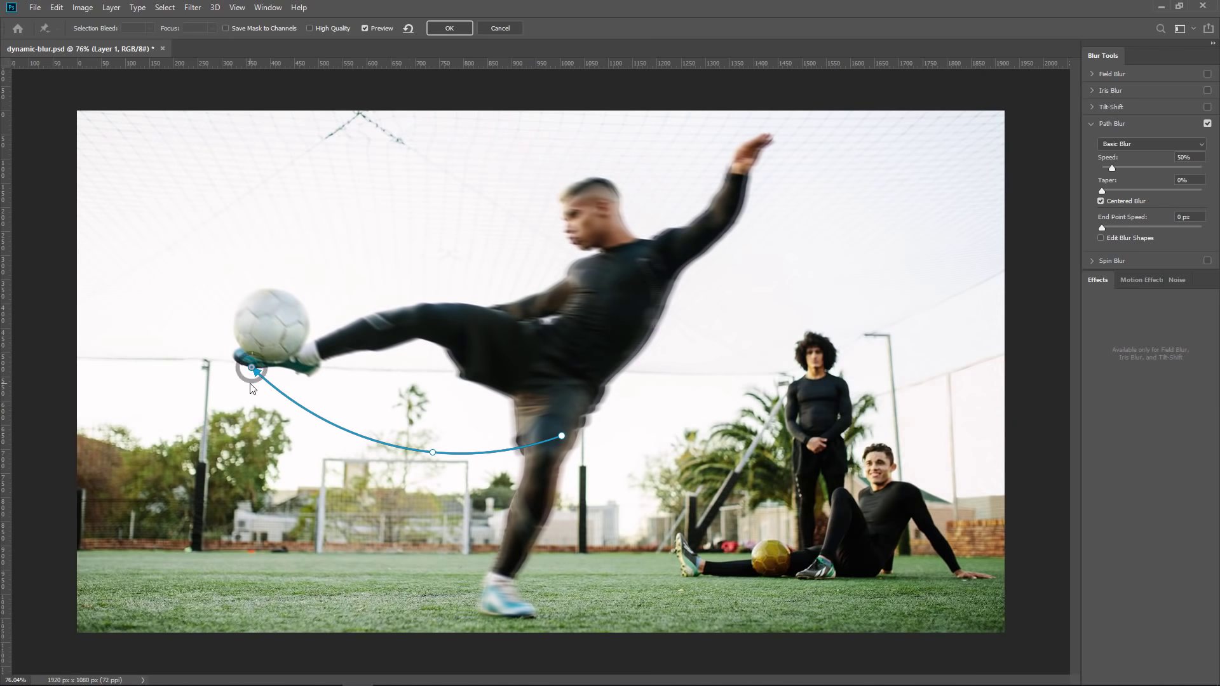
# Step: Start a second blur path at the raised hand, around the ball and along the kicking leg
pyautogui.click(760, 154)
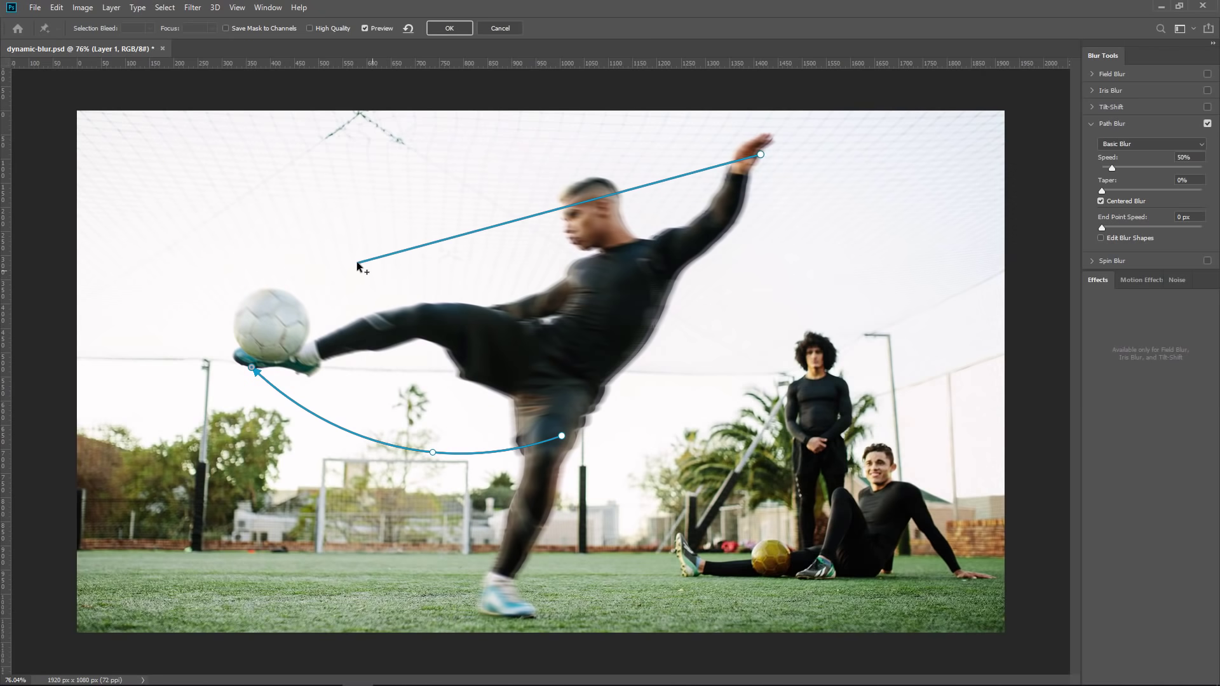
pyautogui.click(357, 261)
pyautogui.click(250, 368)
pyautogui.click(314, 374)
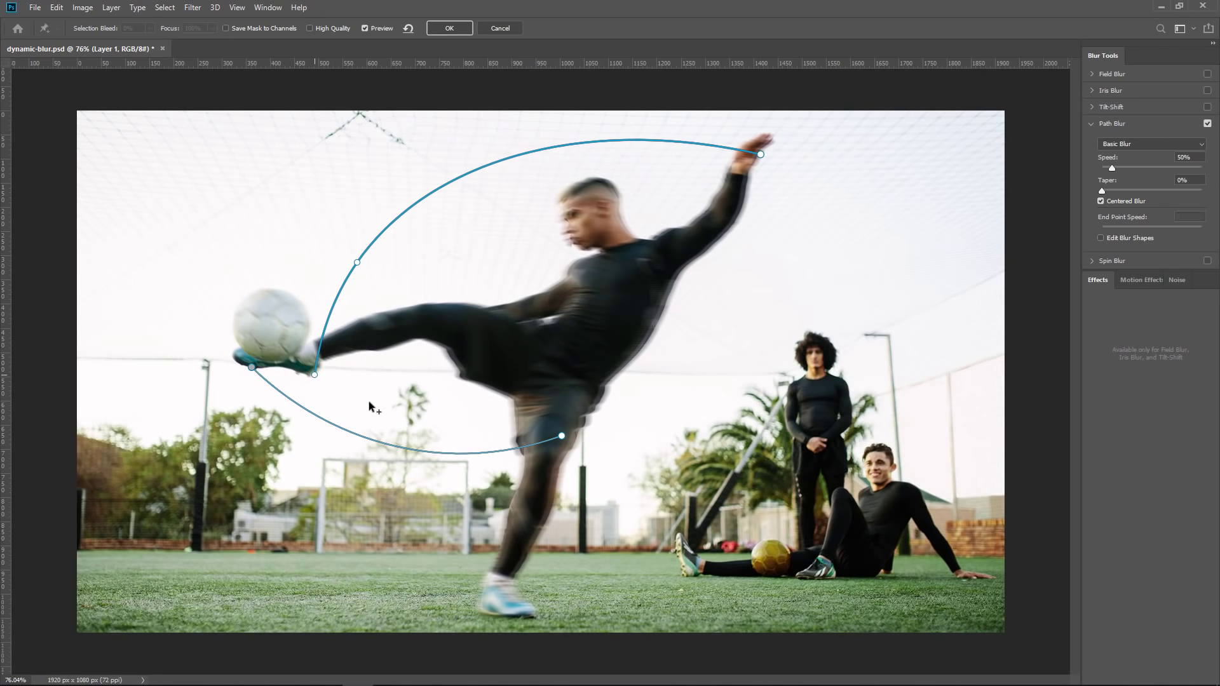
pyautogui.click(459, 334)
pyautogui.doubleClick(578, 375)
# Step: Continue the path past the hip, up through the torso, ending at the upper arm
pyautogui.click(578, 375)
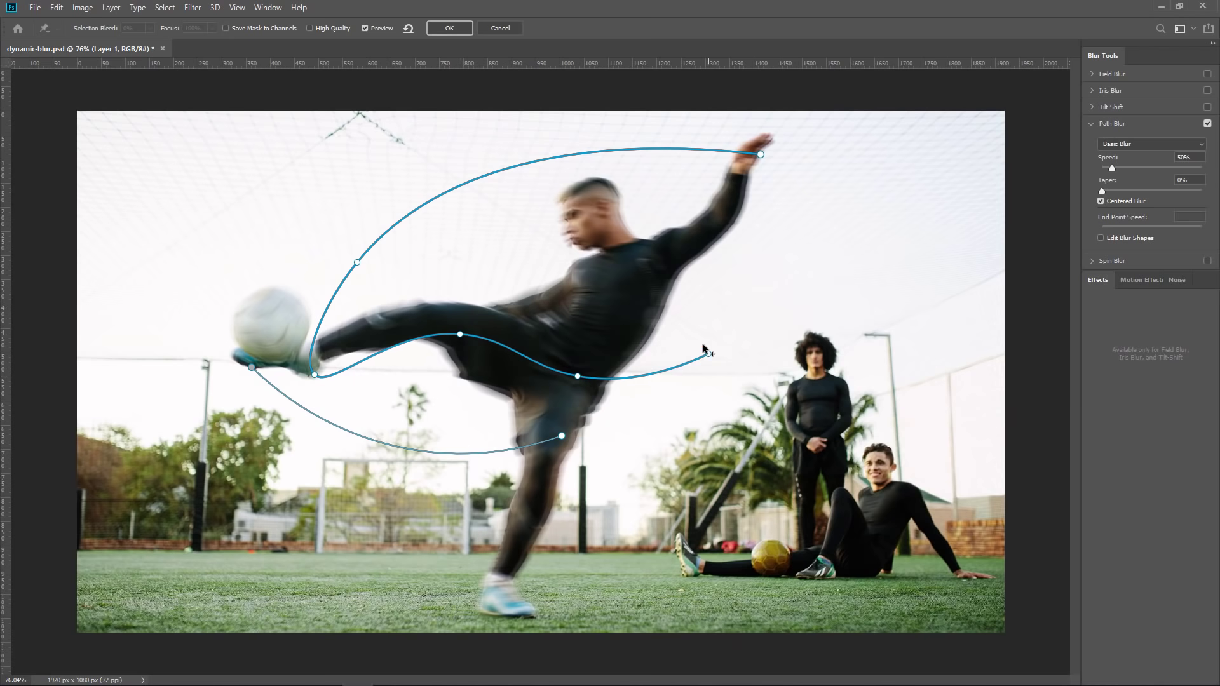
pyautogui.click(708, 354)
pyautogui.click(596, 274)
pyautogui.click(711, 225)
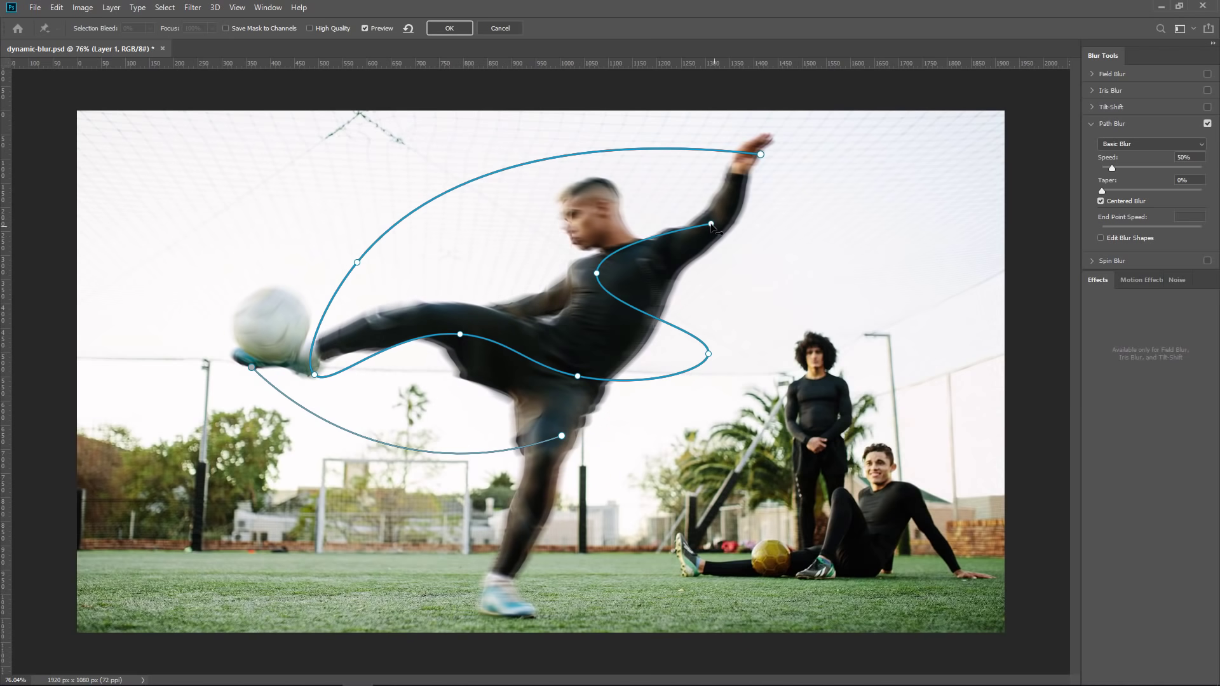
pyautogui.click(711, 224)
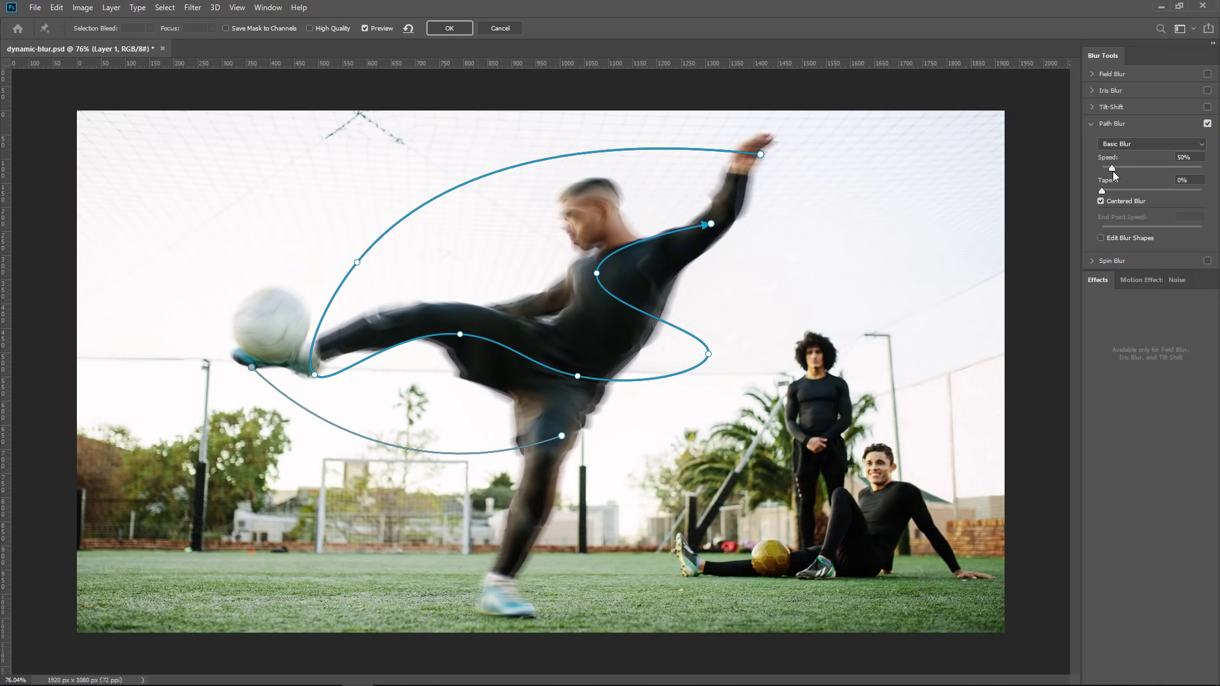
# Step: Raise blur Speed to 357% and set End Point Speed to 0 px on both path endpoints
pyautogui.moveTo(1112, 168); pyautogui.dragTo(1174, 173)
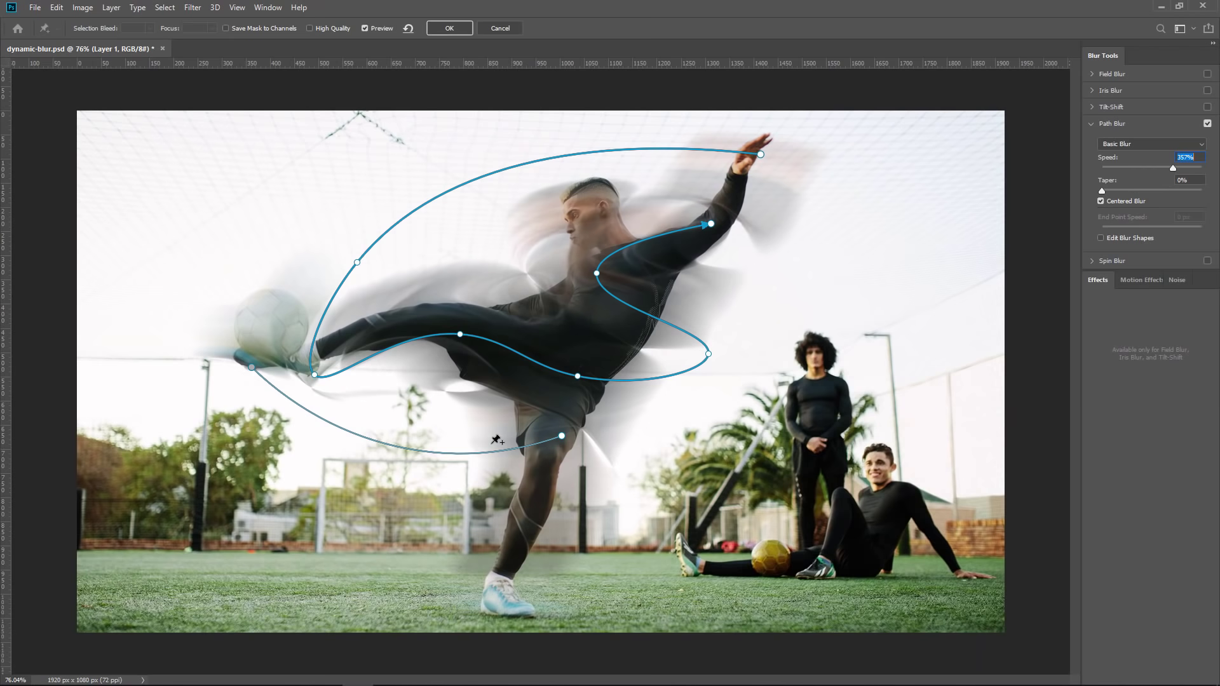
pyautogui.click(251, 369)
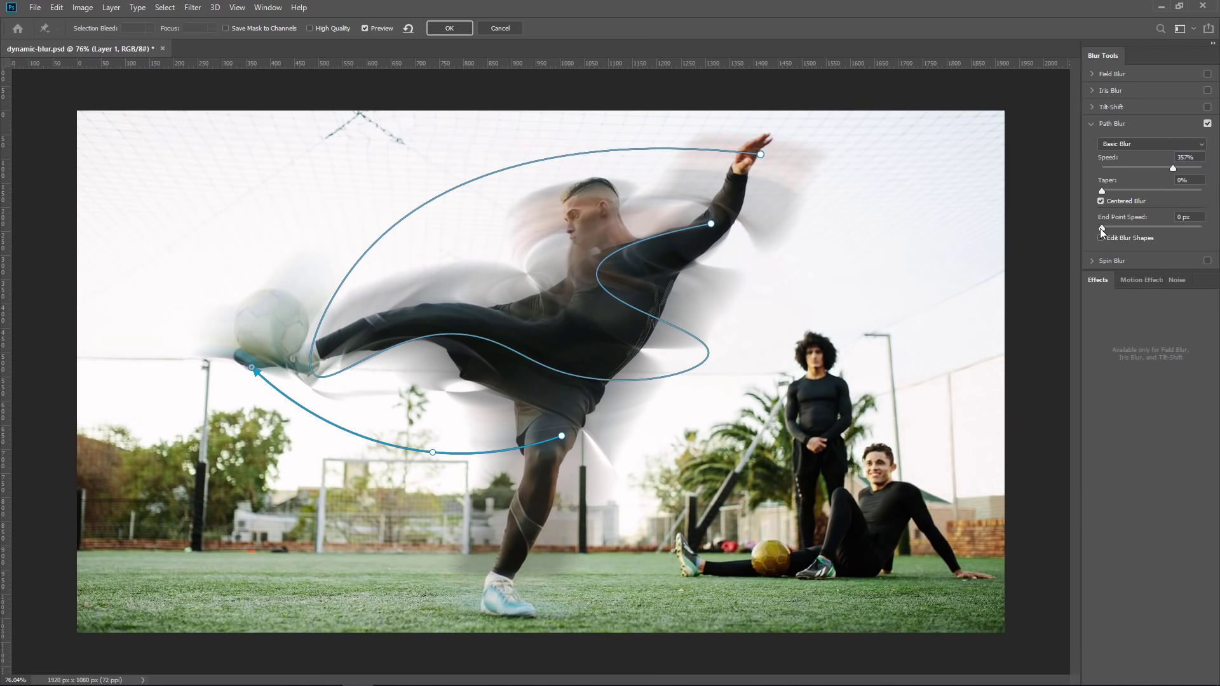
pyautogui.moveTo(1101, 228)
pyautogui.mouseDown()
pyautogui.moveTo(1187, 223)
pyautogui.moveTo(1095, 224)
pyautogui.mouseUp()
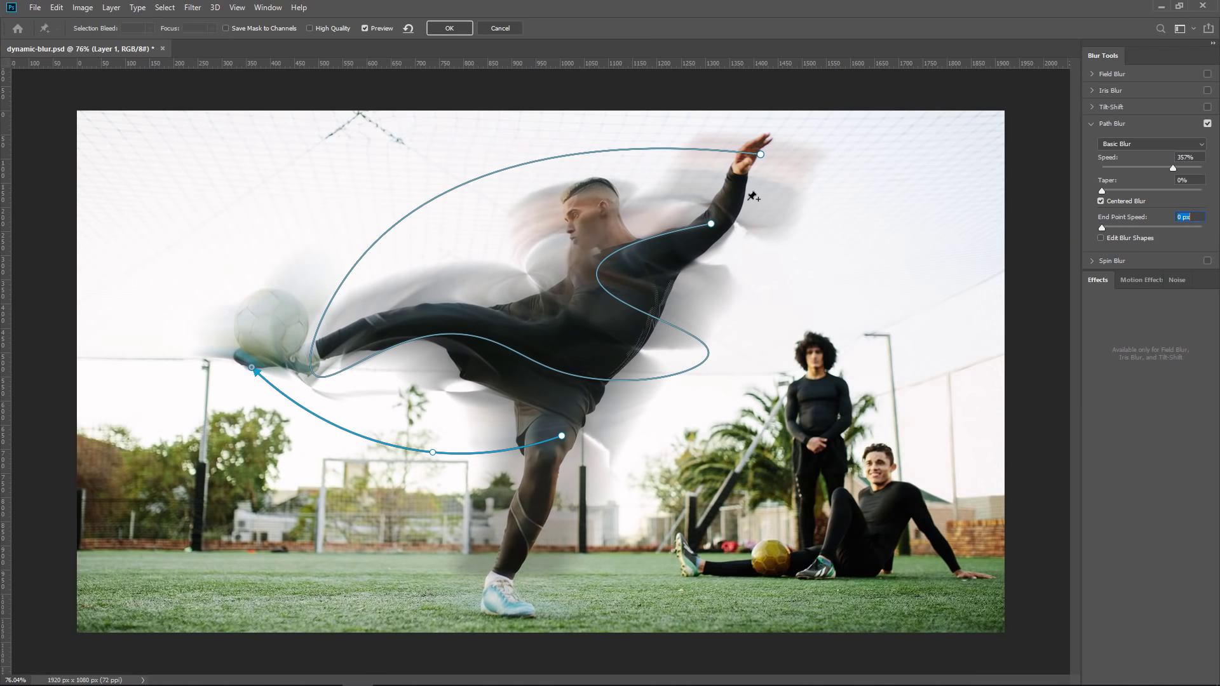
pyautogui.click(711, 226)
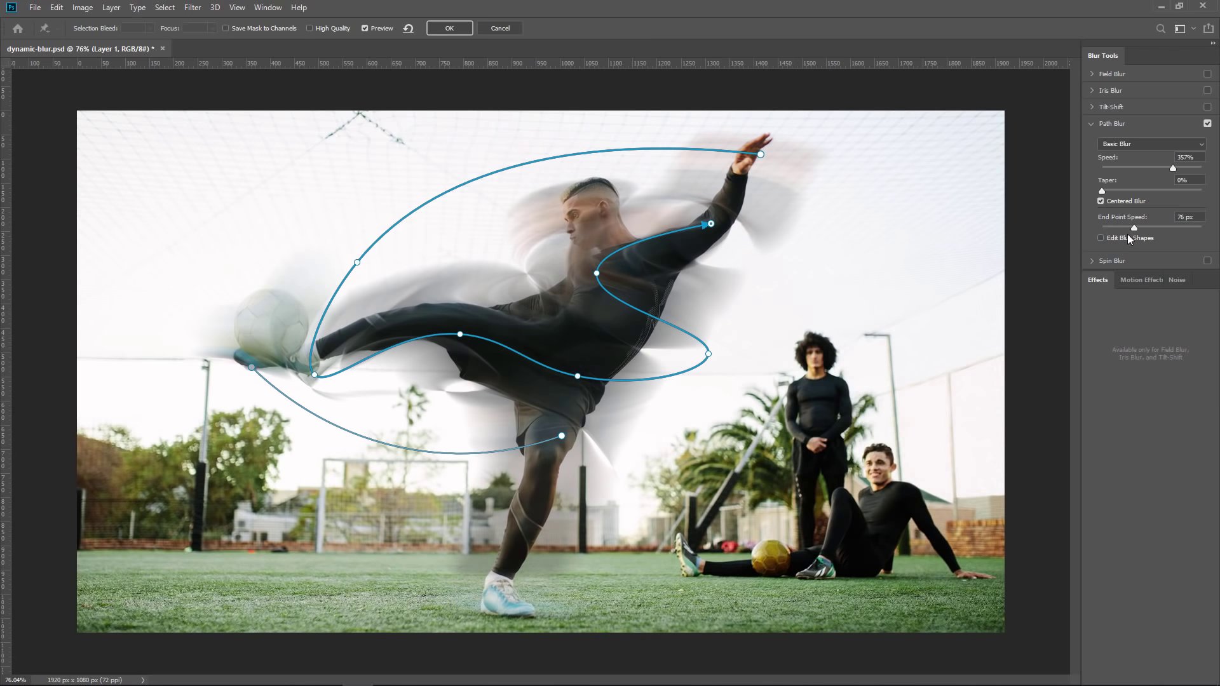
pyautogui.moveTo(1135, 226); pyautogui.dragTo(1100, 228)
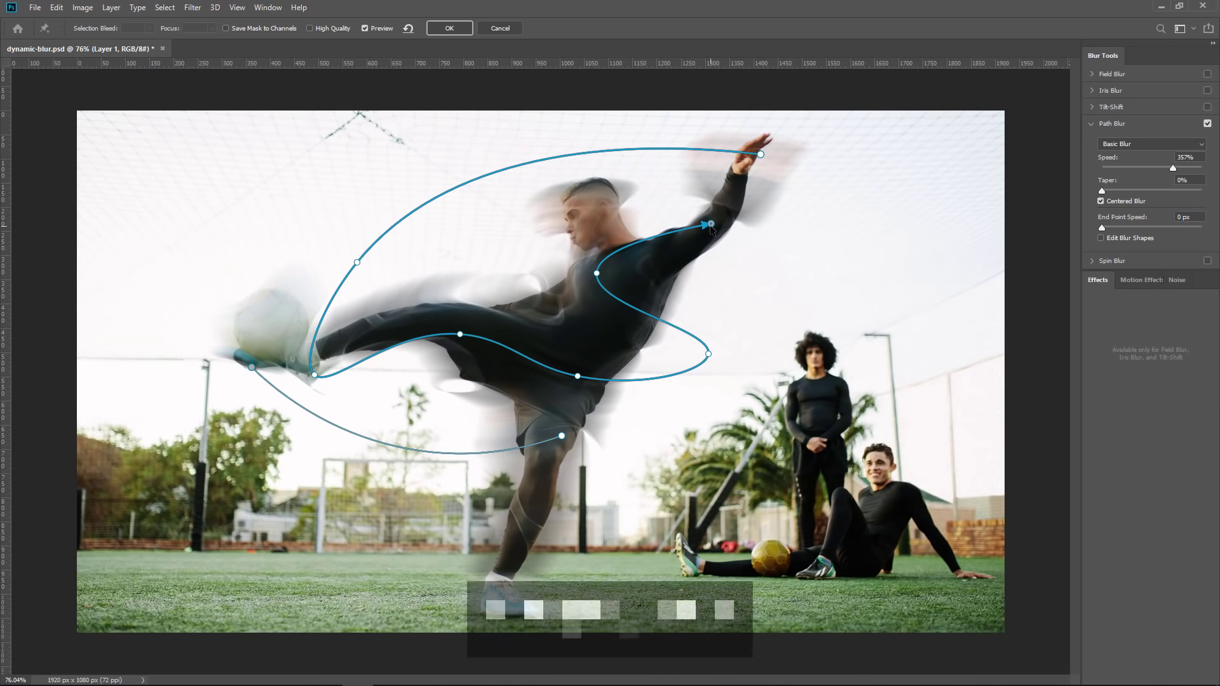
# Step: Delete the two existing blur paths, the lower one and the curved one
pyautogui.press('Delete')
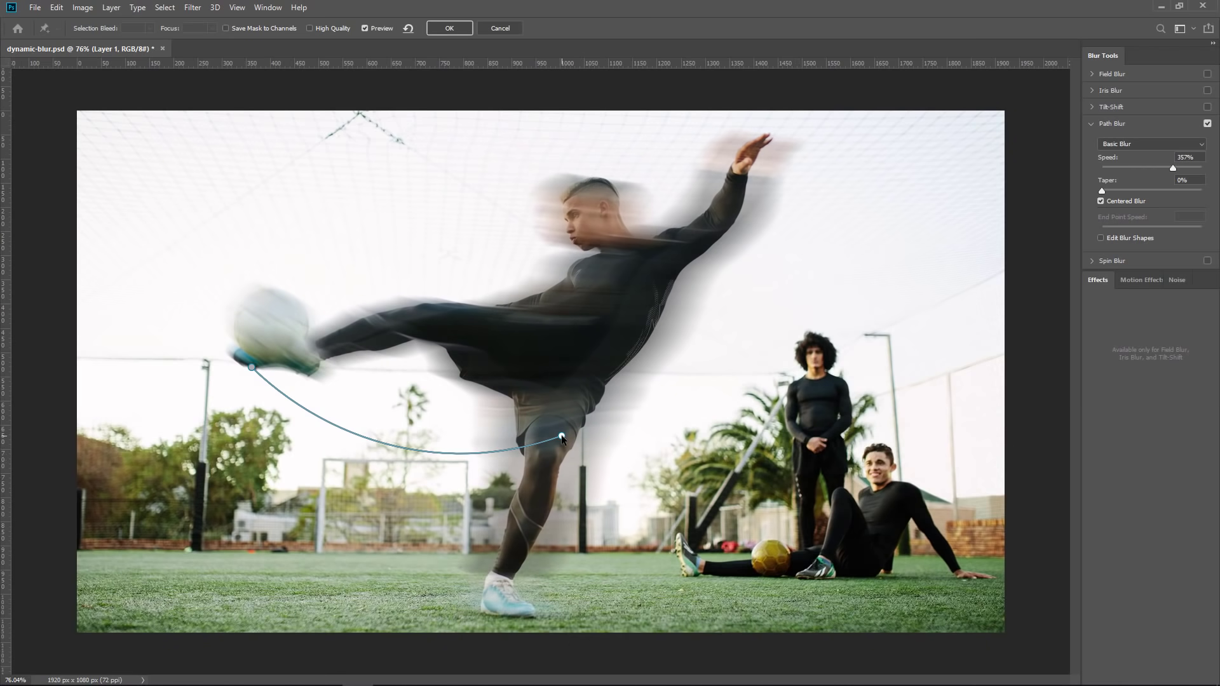
pyautogui.press('Delete')
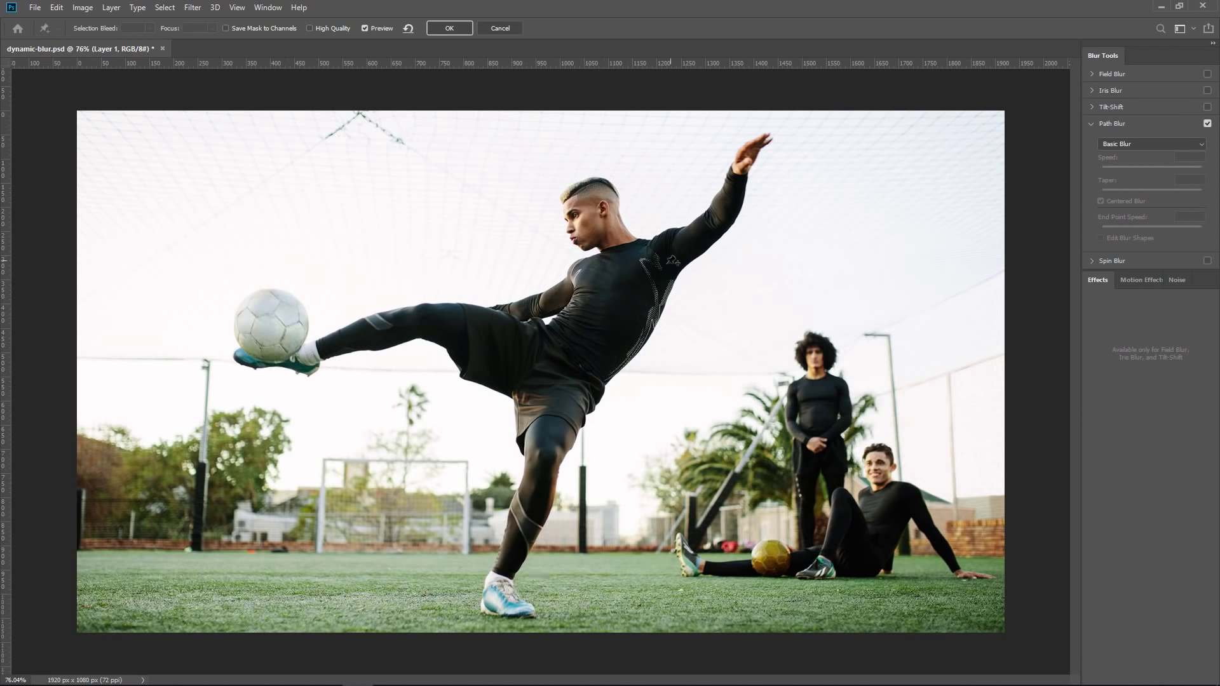
# Step: Draw a curved blur path from the raised hand to the chest with 0 px end speed
pyautogui.click(770, 137)
pyautogui.click(637, 284)
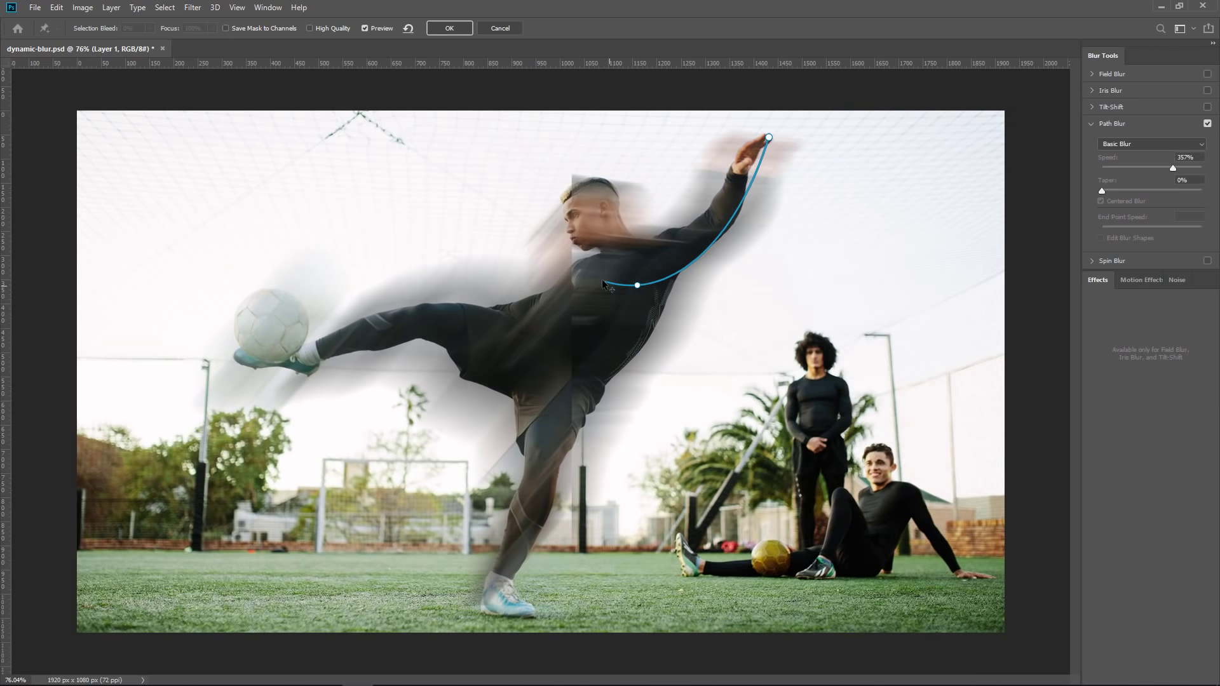
pyautogui.click(637, 285)
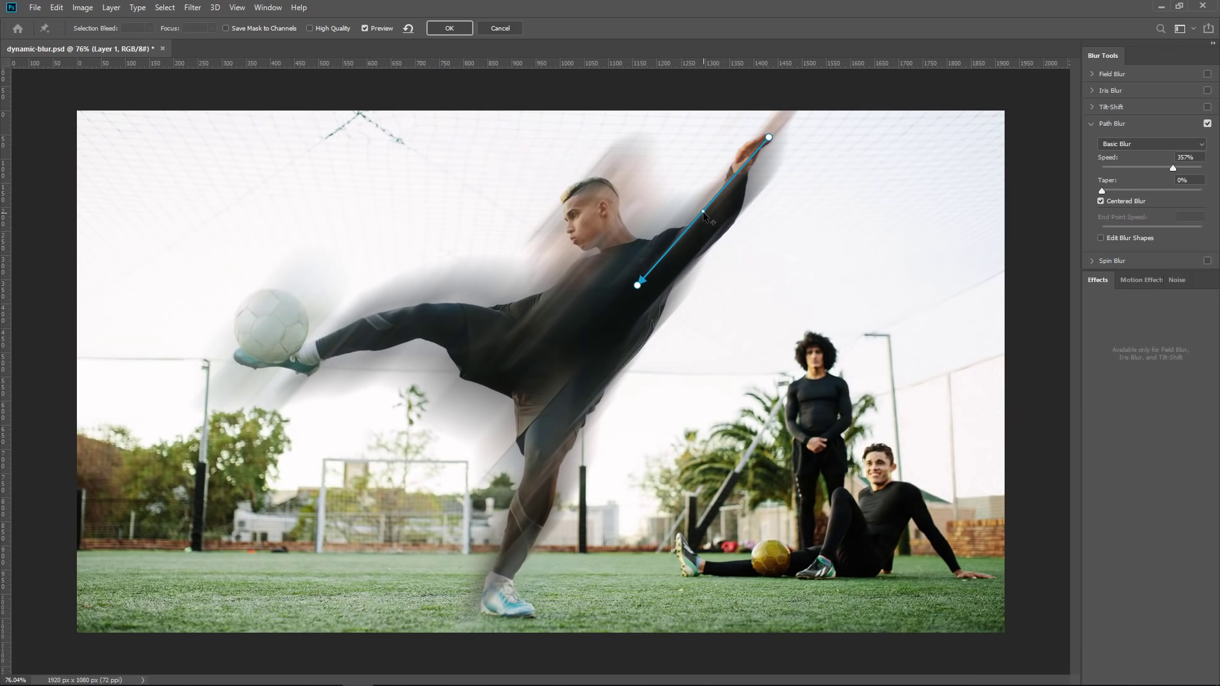
pyautogui.moveTo(703, 215); pyautogui.dragTo(729, 243)
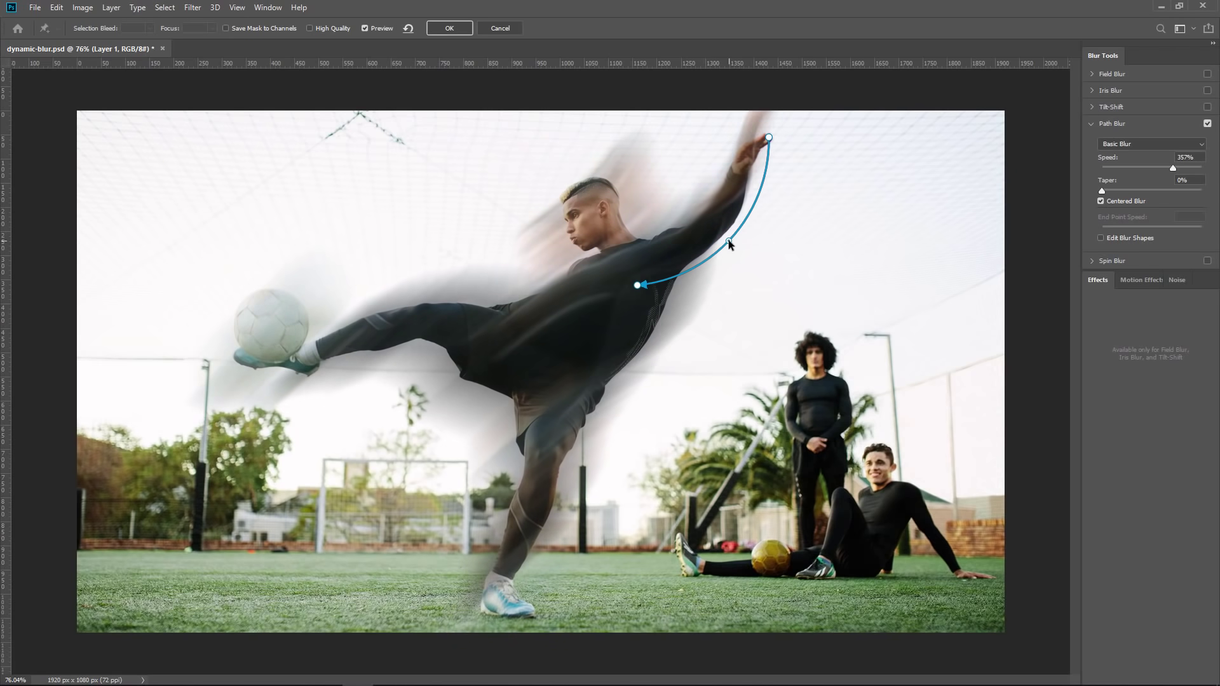
pyautogui.click(637, 284)
pyautogui.moveTo(1133, 227); pyautogui.dragTo(1094, 233)
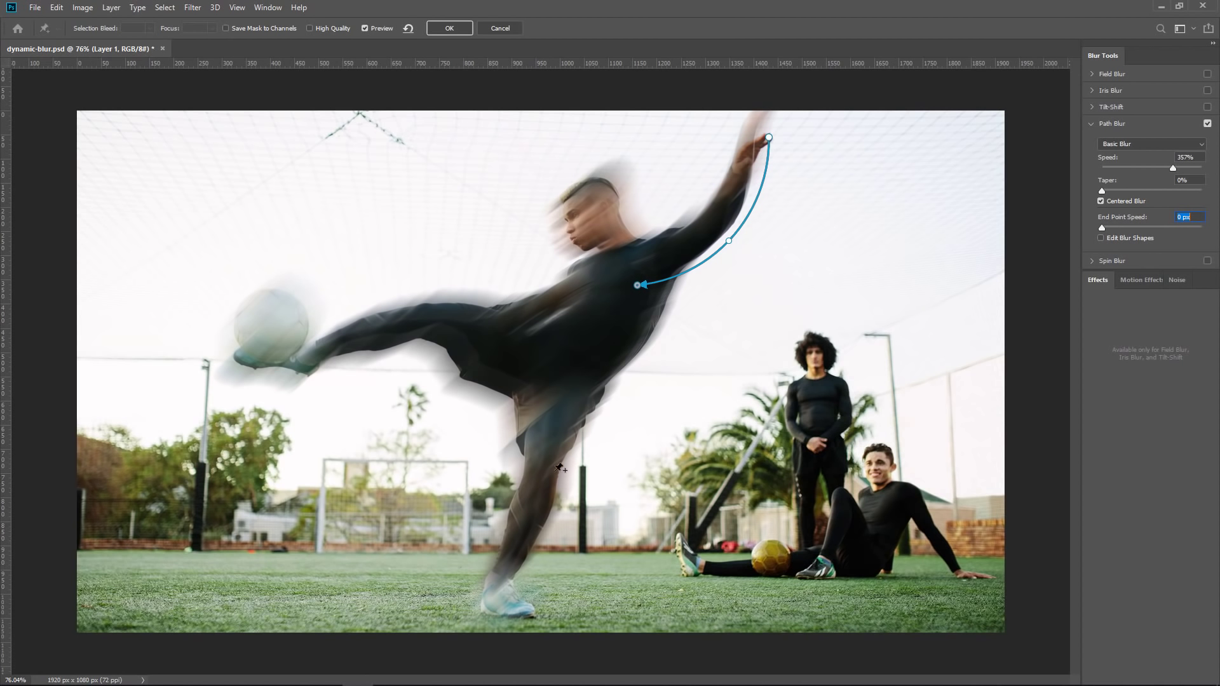
# Step: Draw a curved blur path from the planted shoe to the hip with 0 px end speed
pyautogui.click(530, 613)
pyautogui.click(567, 391)
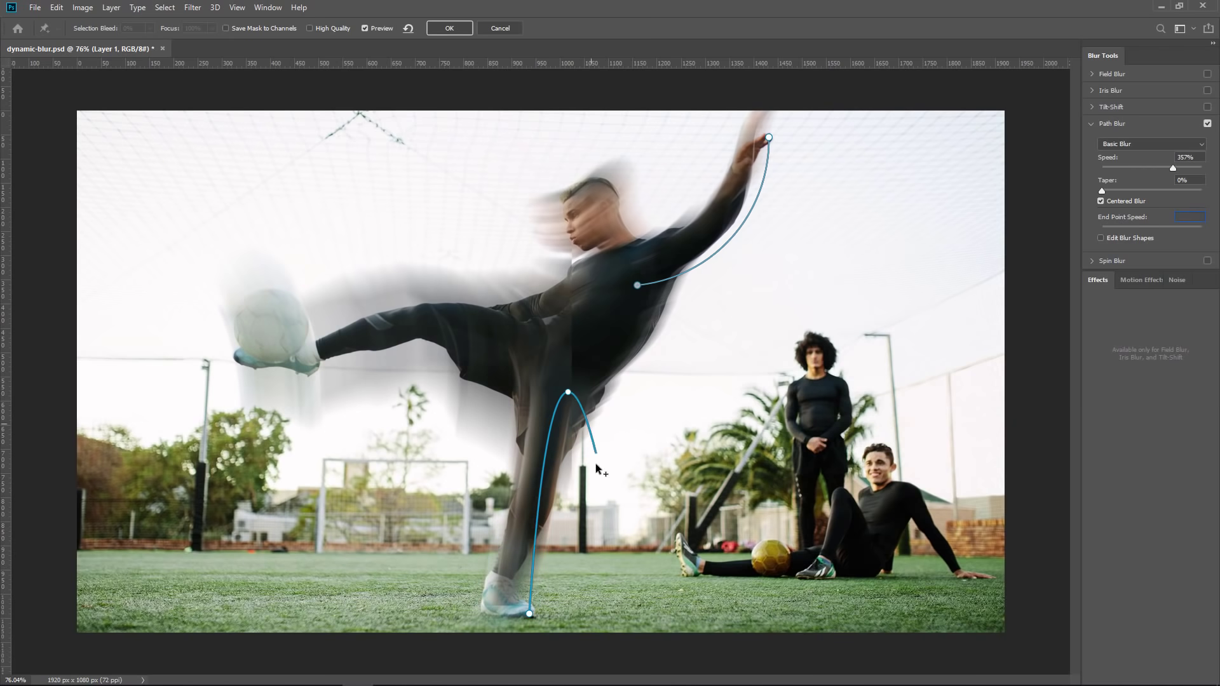
pyautogui.doubleClick(570, 394)
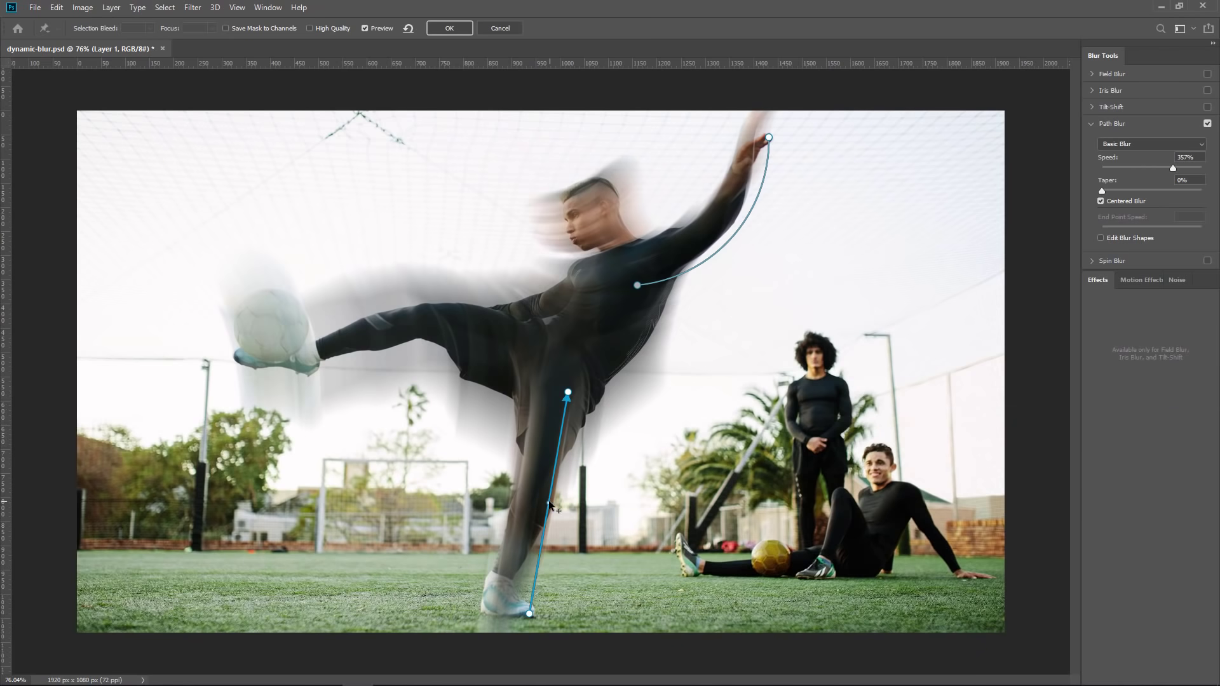
pyautogui.moveTo(551, 503); pyautogui.dragTo(589, 503)
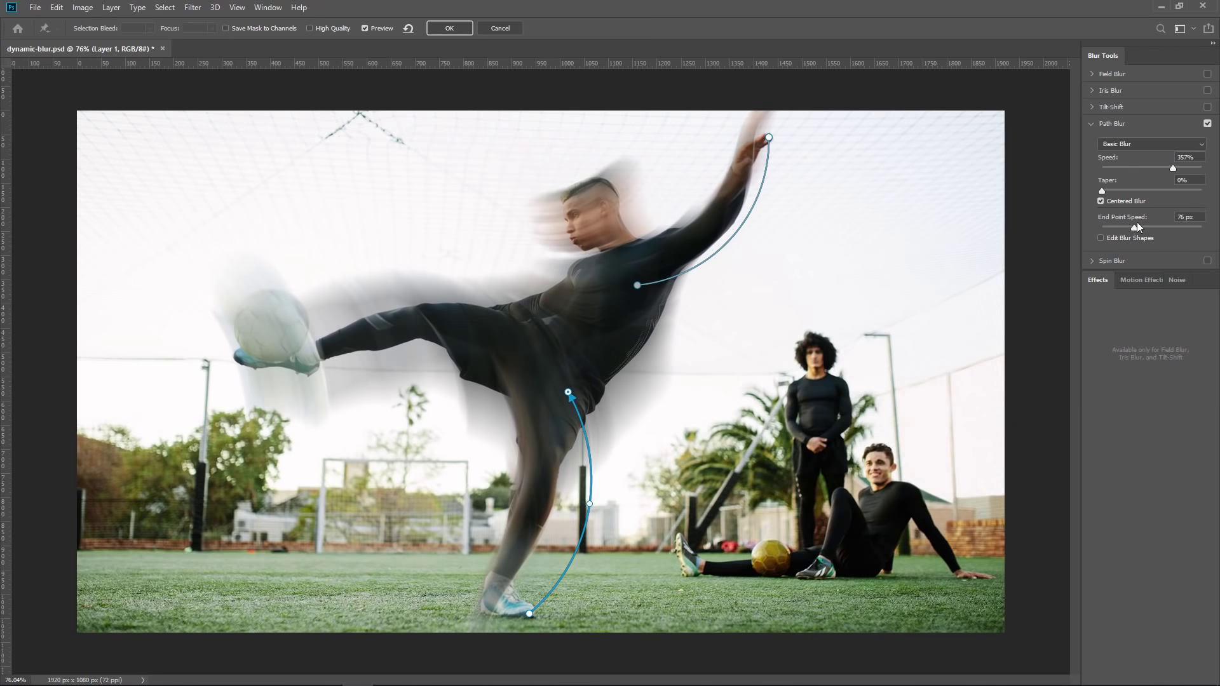
pyautogui.moveTo(1133, 228); pyautogui.dragTo(1056, 227)
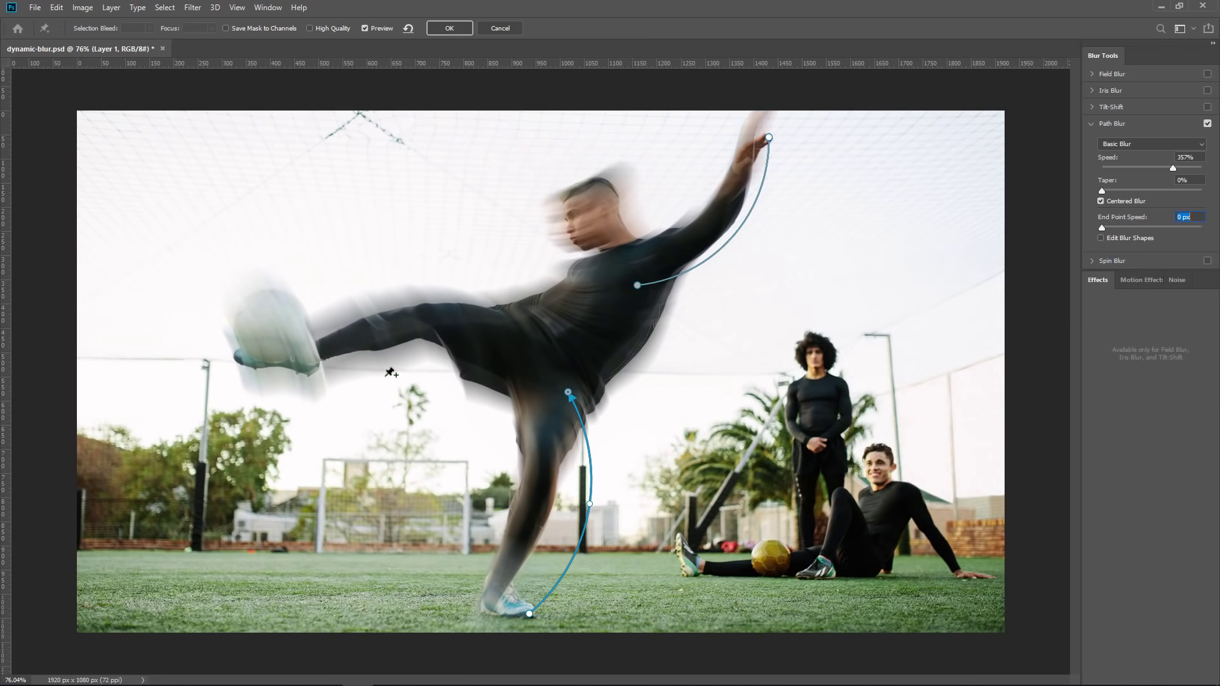
# Step: Draw a curved blur path along the kicking leg with zero end point speed
pyautogui.click(271, 391)
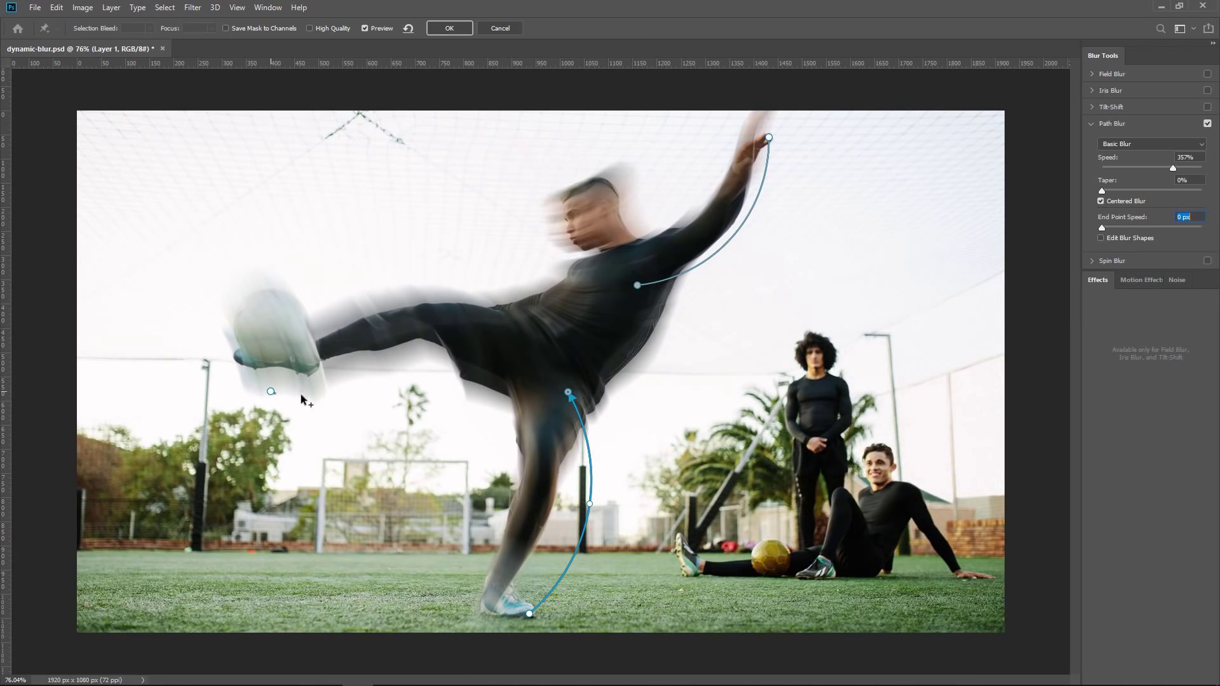
pyautogui.click(457, 365)
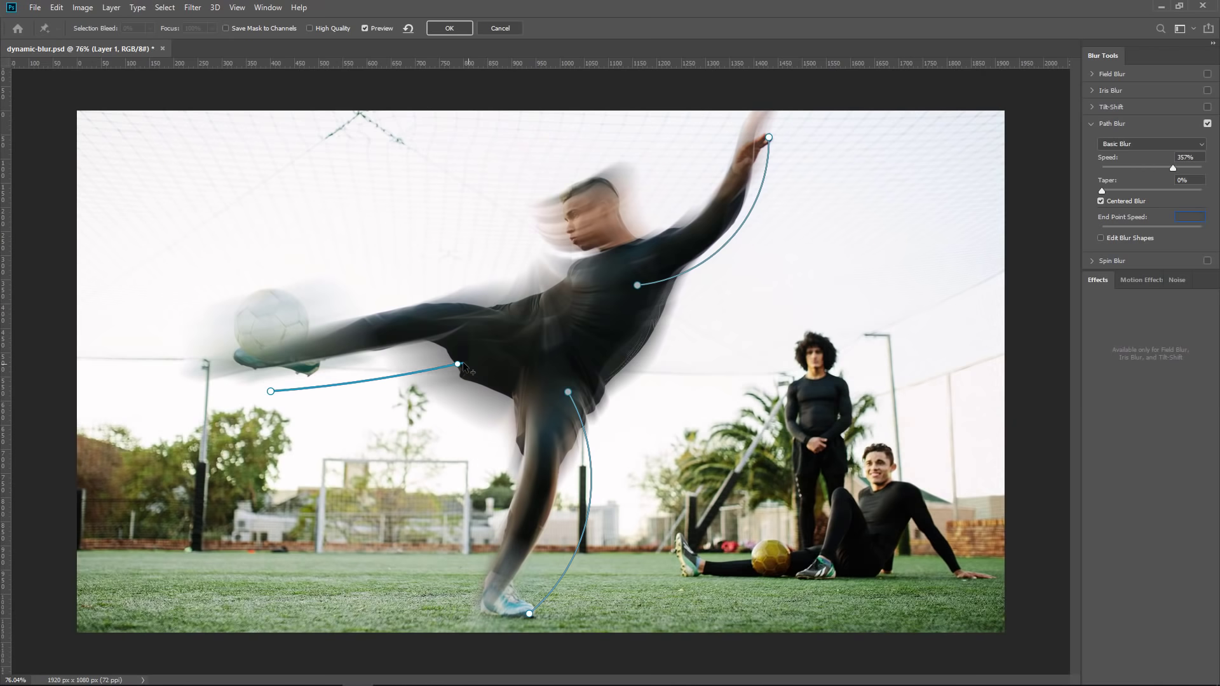
pyautogui.doubleClick(457, 364)
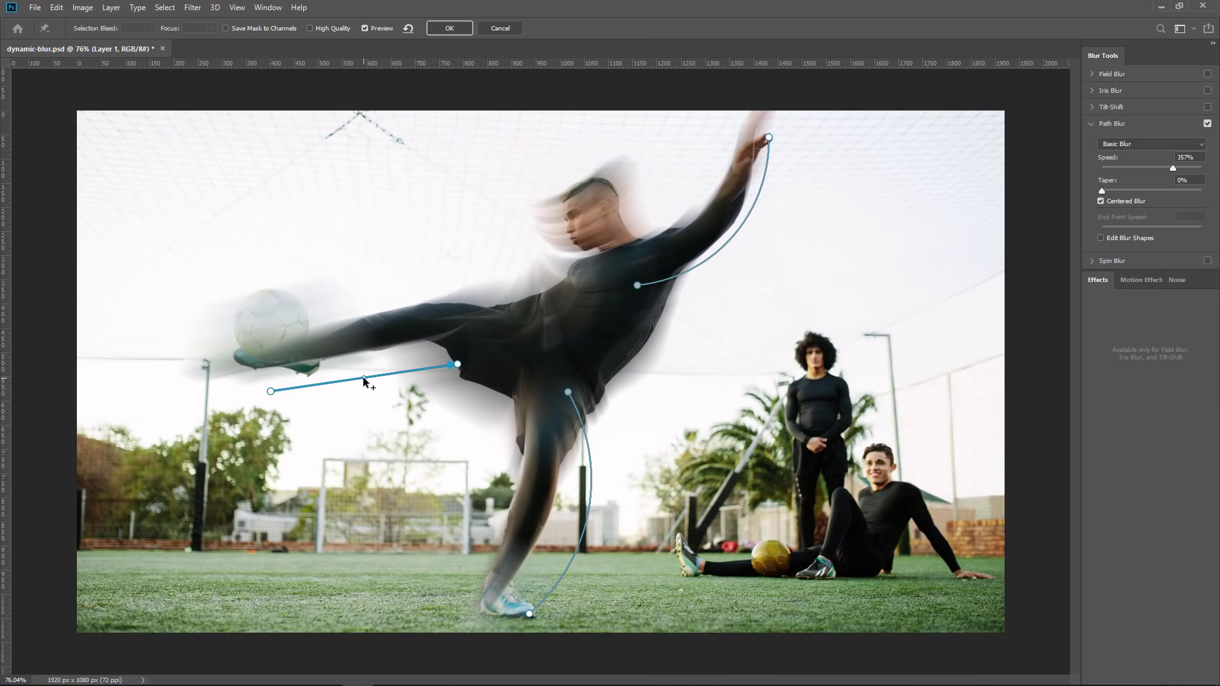
pyautogui.moveTo(364, 377)
pyautogui.mouseDown()
pyautogui.moveTo(366, 402)
pyautogui.moveTo(359, 340)
pyautogui.mouseUp()
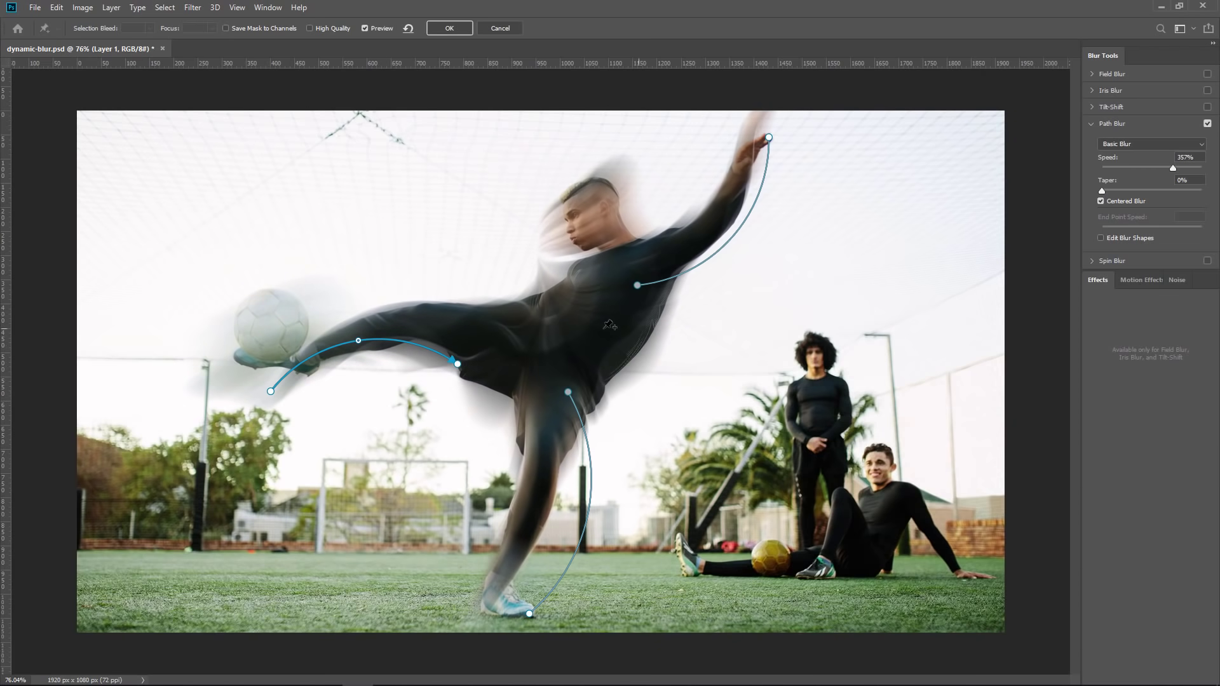
pyautogui.click(457, 363)
pyautogui.moveTo(1137, 227); pyautogui.dragTo(1068, 232)
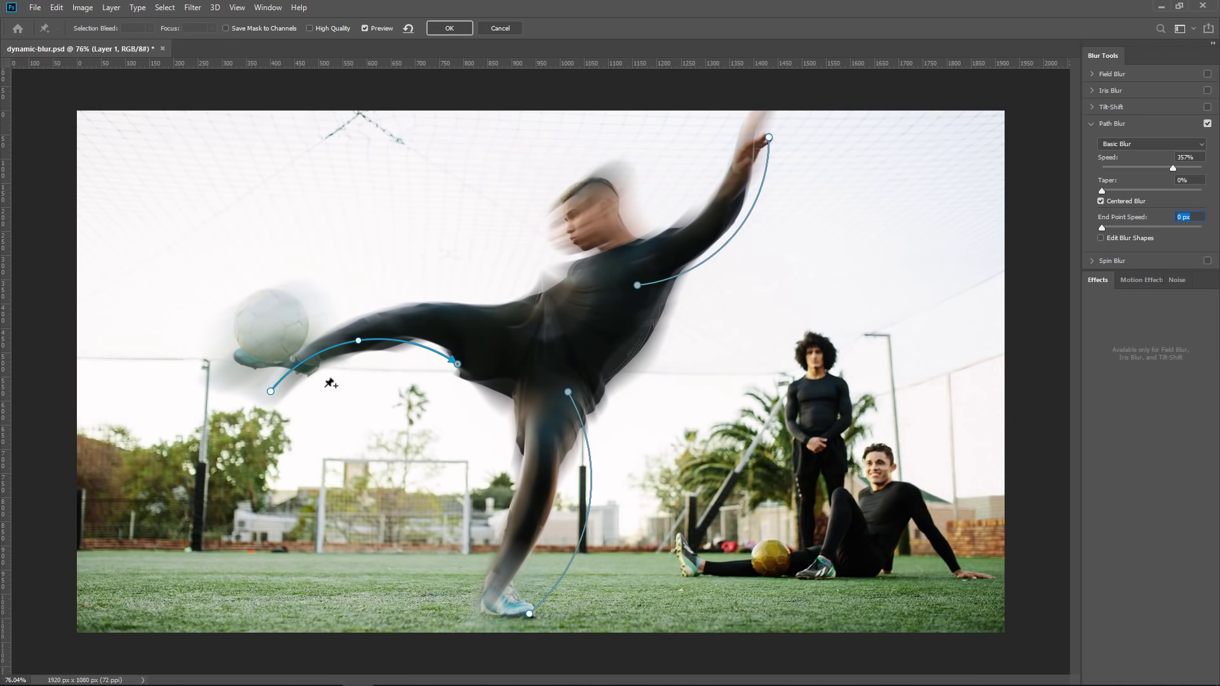
# Step: Delete the kicking-leg path and lower the path blur speed to about 156%
pyautogui.moveTo(271, 391)
pyautogui.mouseDown()
pyautogui.moveTo(270, 372)
pyautogui.moveTo(287, 370)
pyautogui.mouseUp()
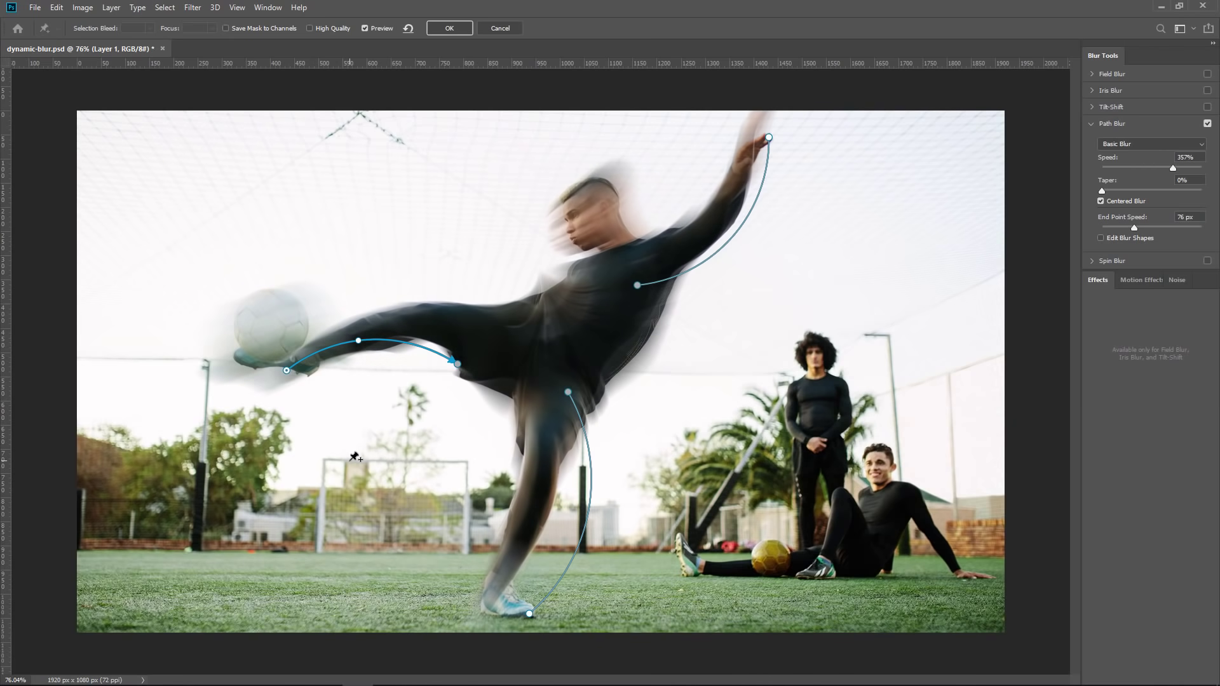
pyautogui.press('Delete')
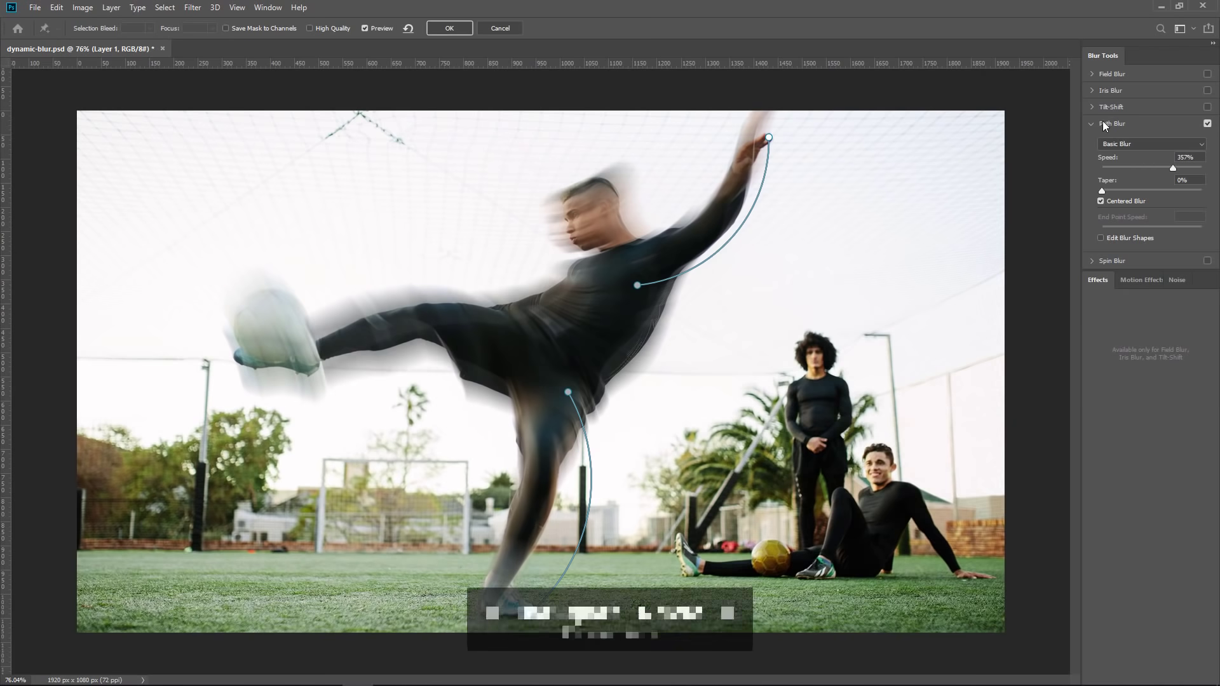
pyautogui.moveTo(1174, 167); pyautogui.dragTo(1134, 166)
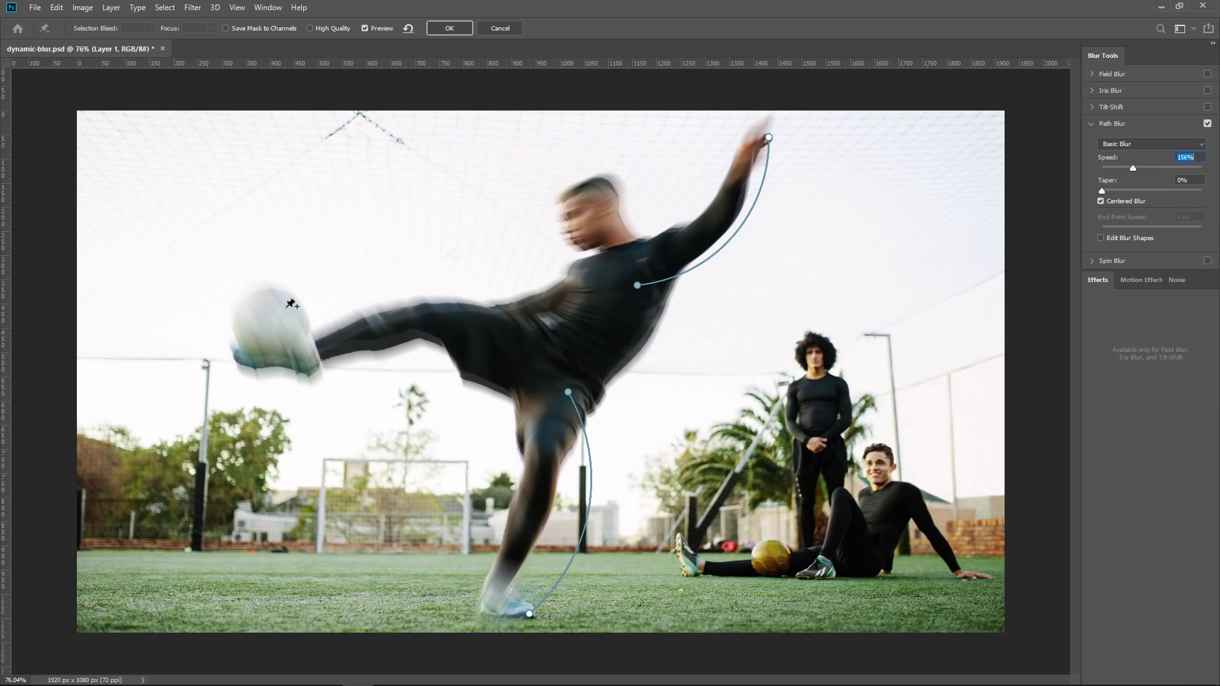
# Step: Try Rear Sync Flash, return to Basic Blur at 50% speed, and apply the blur
pyautogui.click(1200, 144)
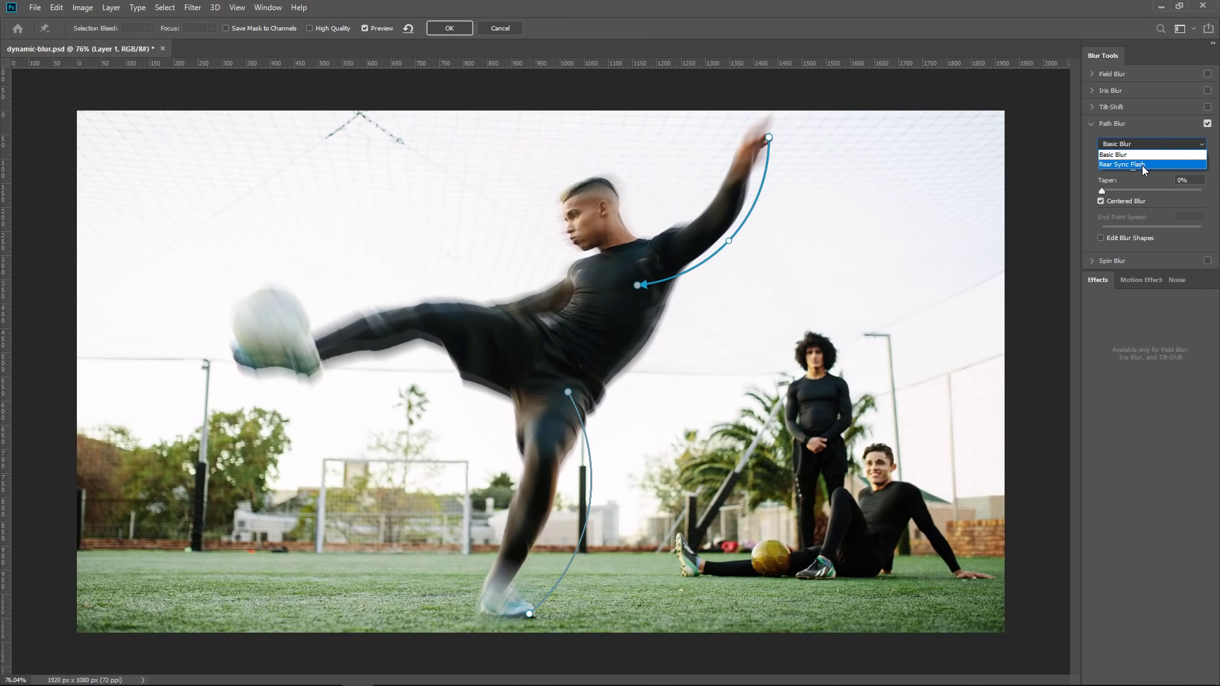
pyautogui.click(1141, 166)
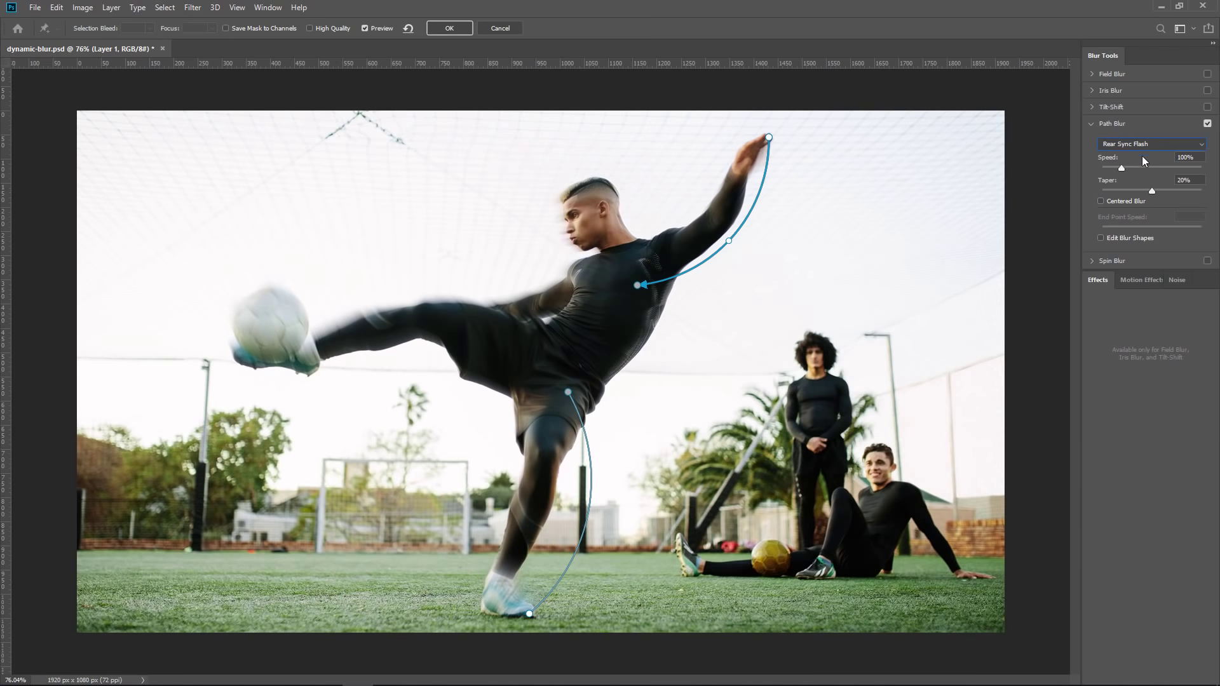
pyautogui.click(1143, 146)
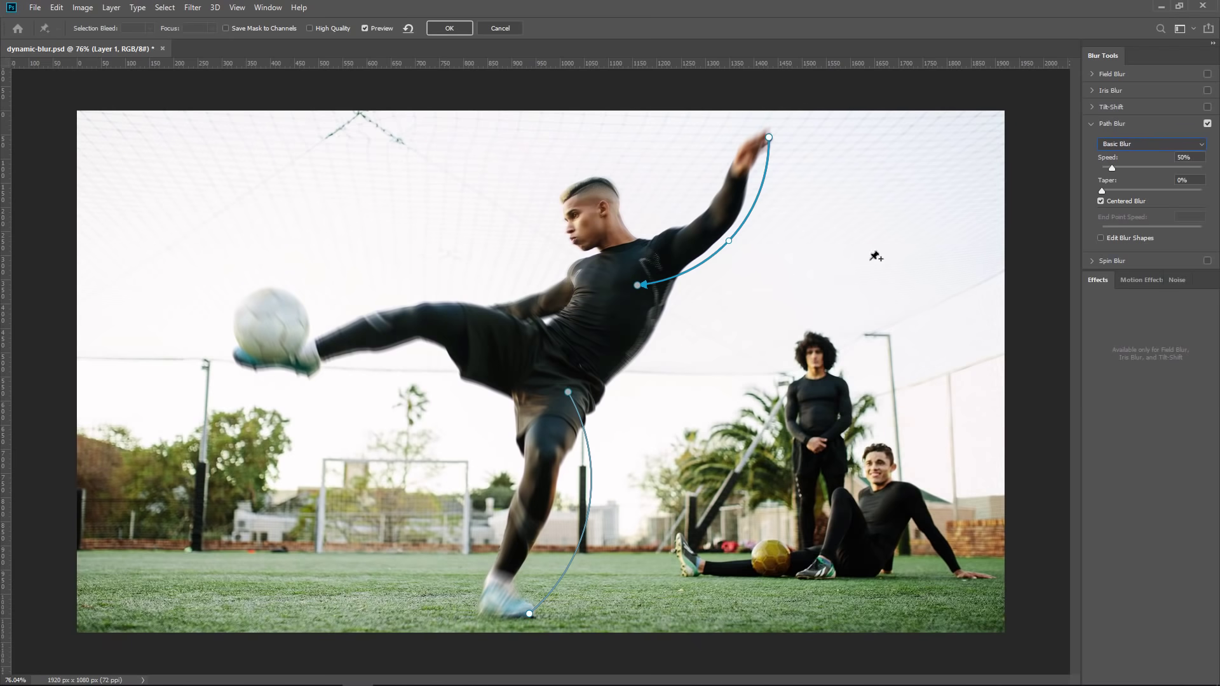
pyautogui.click(451, 29)
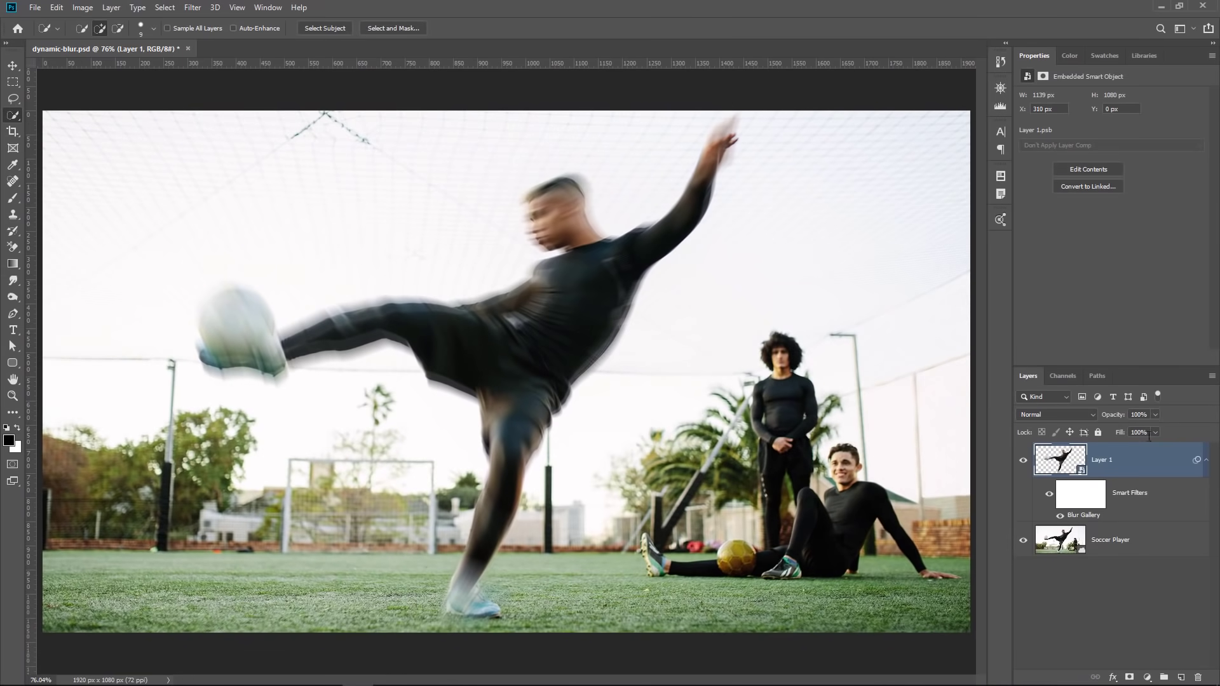
# Step: Collapse the smart filters and brush the blur back onto the ball, legs, torso and raised arm
pyautogui.click(1206, 462)
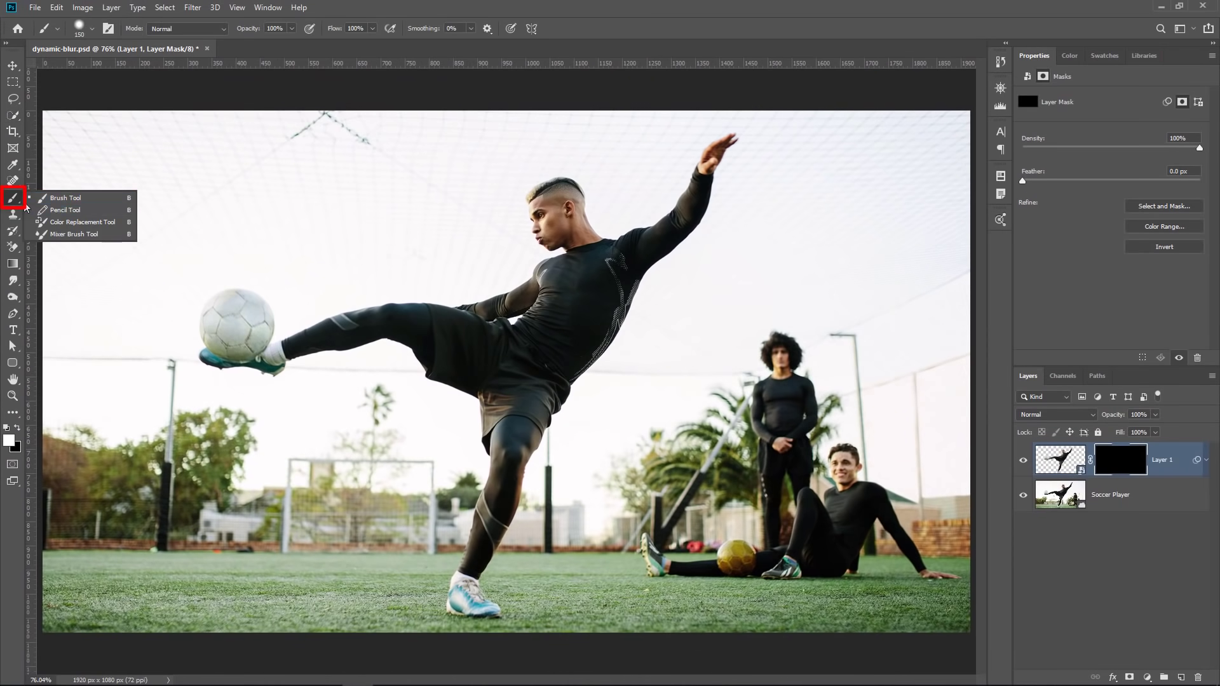
pyautogui.click(55, 200)
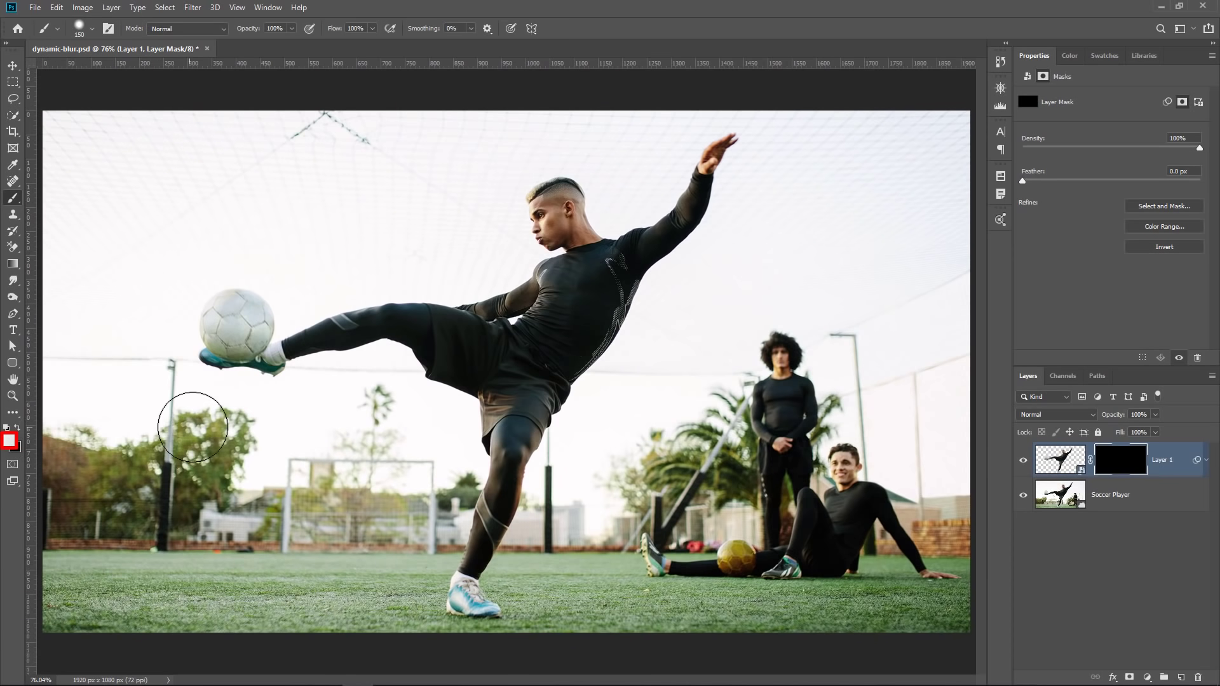
pyautogui.moveTo(214, 367)
pyautogui.mouseDown()
pyautogui.moveTo(267, 401)
pyautogui.moveTo(249, 311)
pyautogui.moveTo(395, 400)
pyautogui.mouseUp()
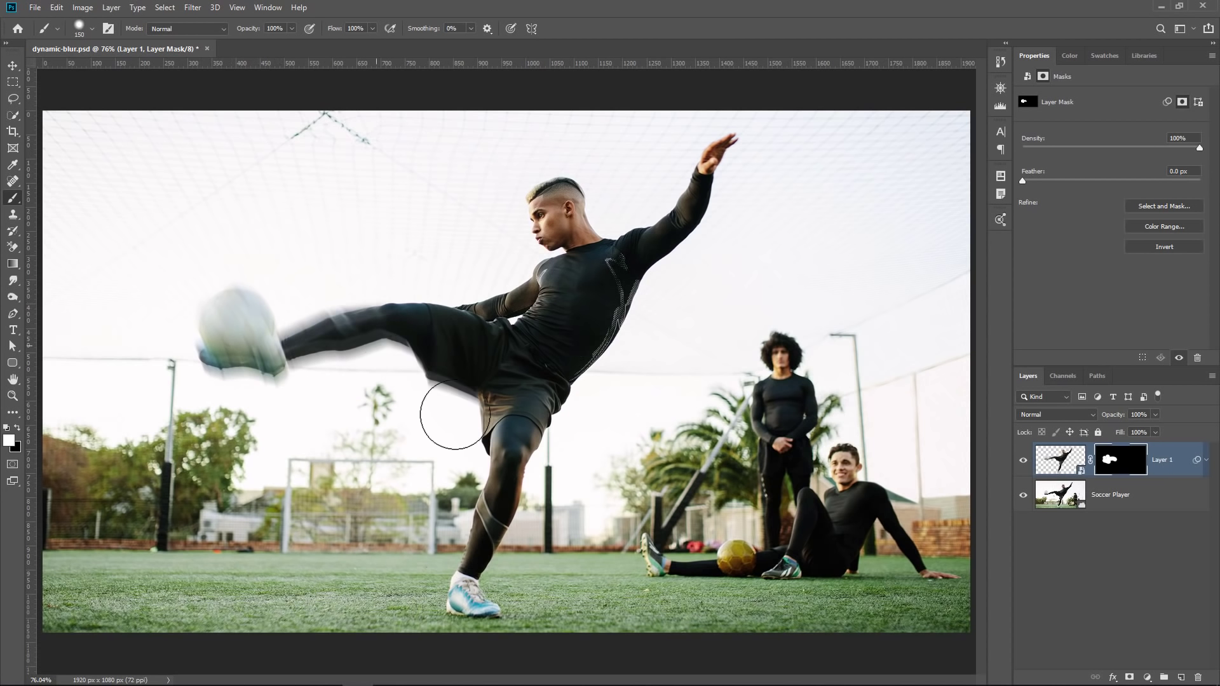
pyautogui.moveTo(440, 327)
pyautogui.mouseDown()
pyautogui.moveTo(488, 531)
pyautogui.moveTo(505, 573)
pyautogui.moveTo(537, 580)
pyautogui.mouseUp()
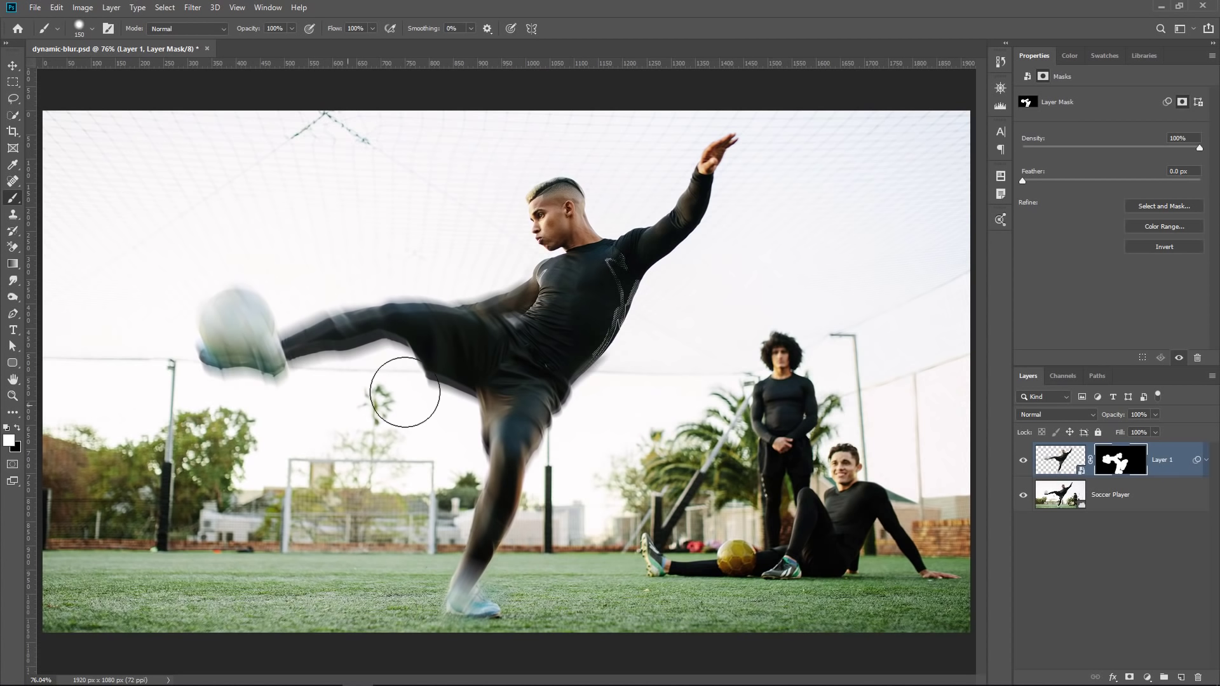
pyautogui.moveTo(620, 334); pyautogui.dragTo(711, 152)
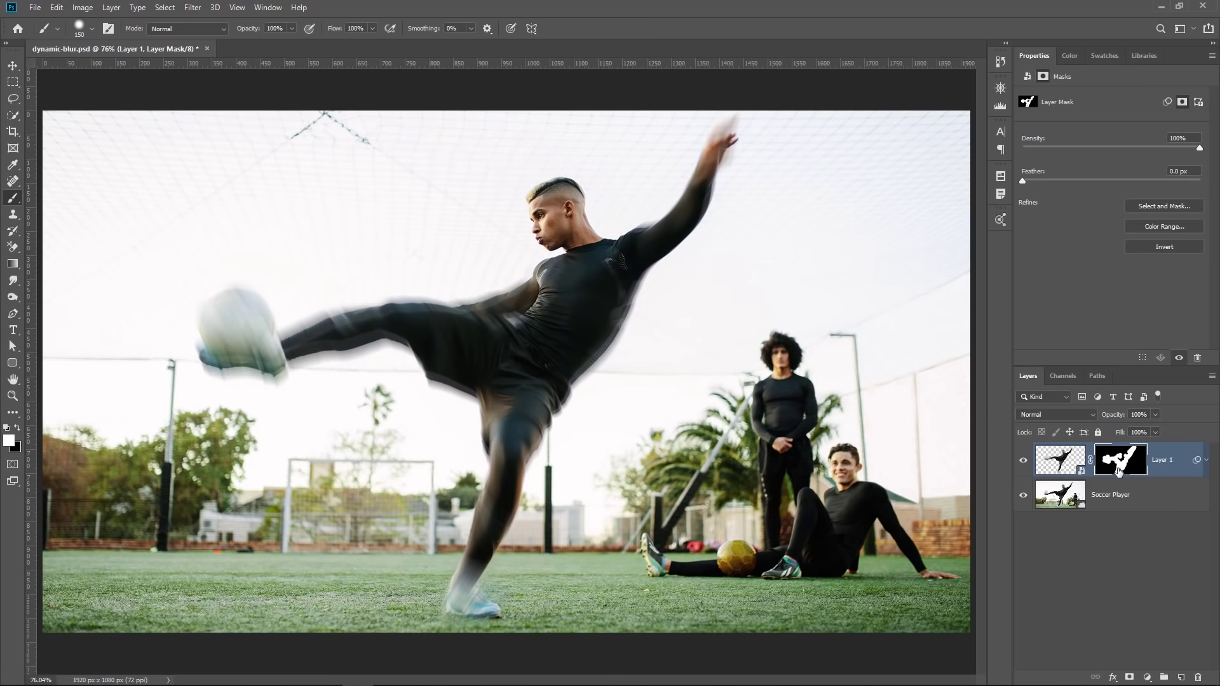
# Step: Set Layer 1 opacity to 80%, then paint over the face and undo it
pyautogui.moveTo(1115, 418); pyautogui.dragTo(1098, 422)
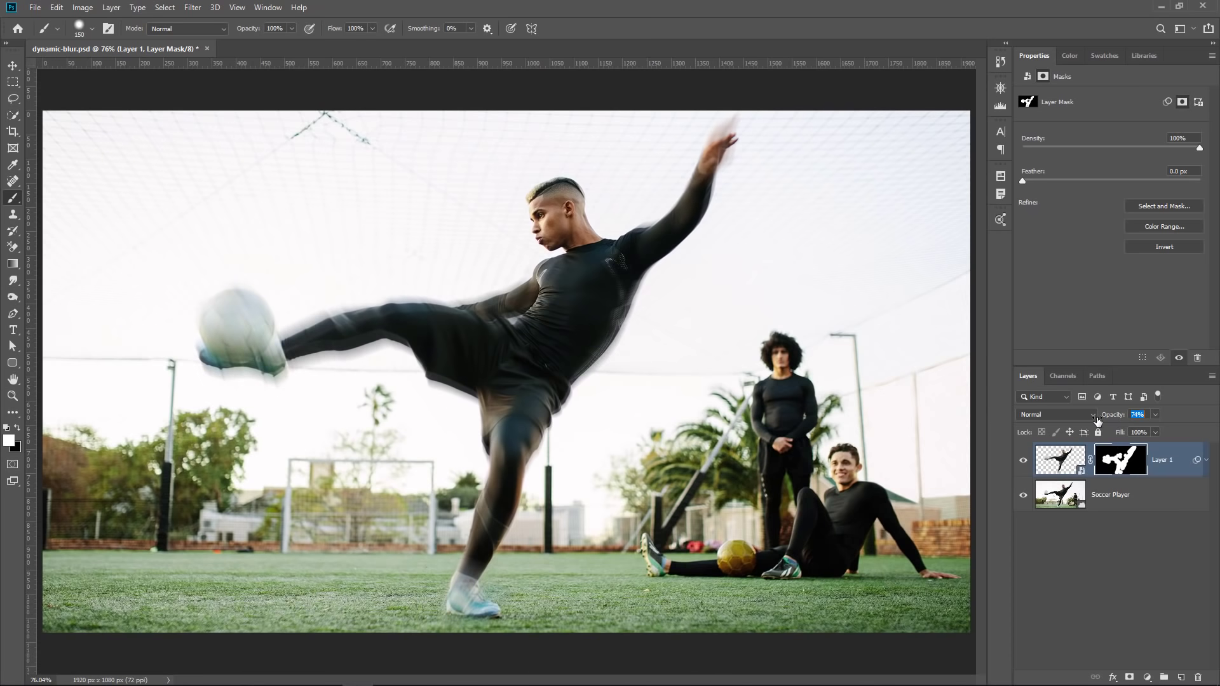
pyautogui.moveTo(1096, 421); pyautogui.dragTo(1102, 422)
pyautogui.moveTo(592, 230)
pyautogui.mouseDown()
pyautogui.moveTo(506, 204)
pyautogui.moveTo(578, 184)
pyautogui.moveTo(524, 211)
pyautogui.mouseUp()
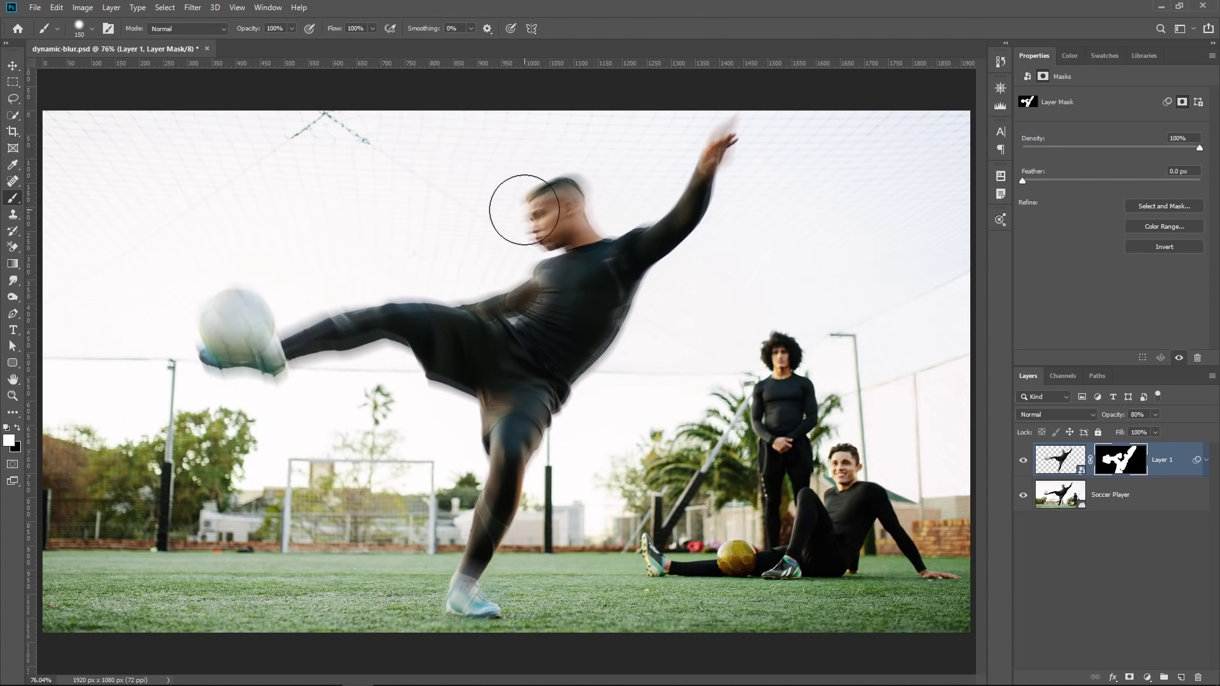
pyautogui.hotkey('ctrl', 'z')
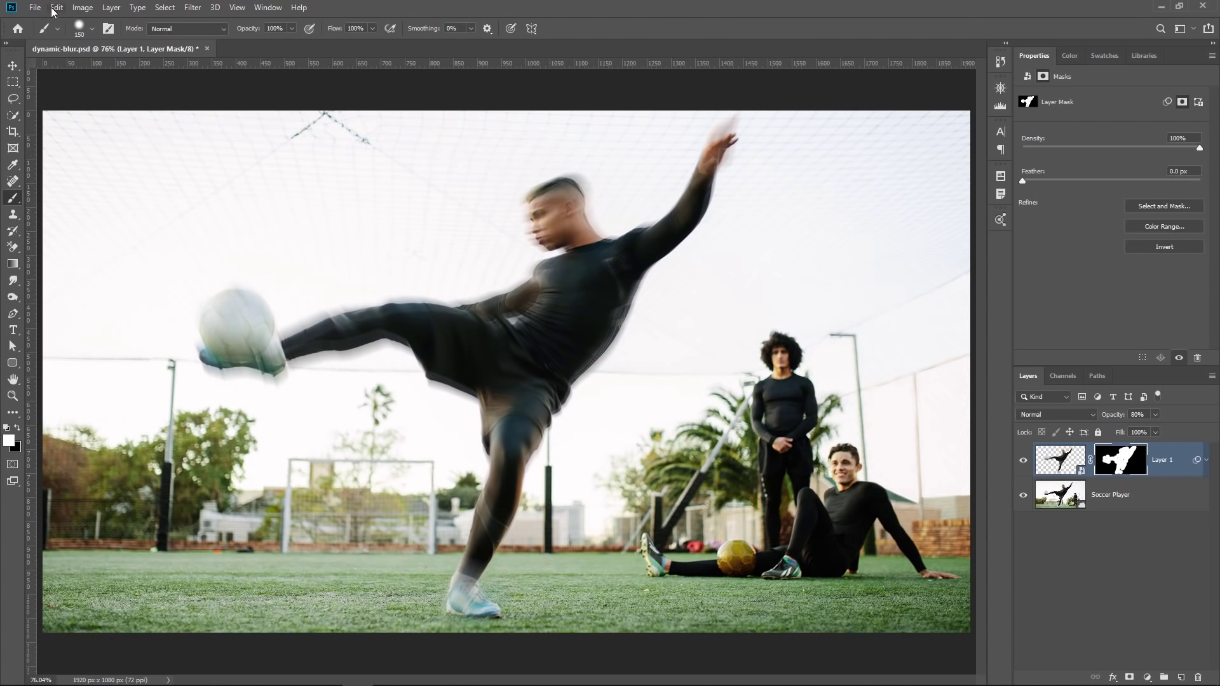
# Step: Fade the last brush stroke to 47% opacity with Edit > Fade Brush Tool
pyautogui.click(58, 10)
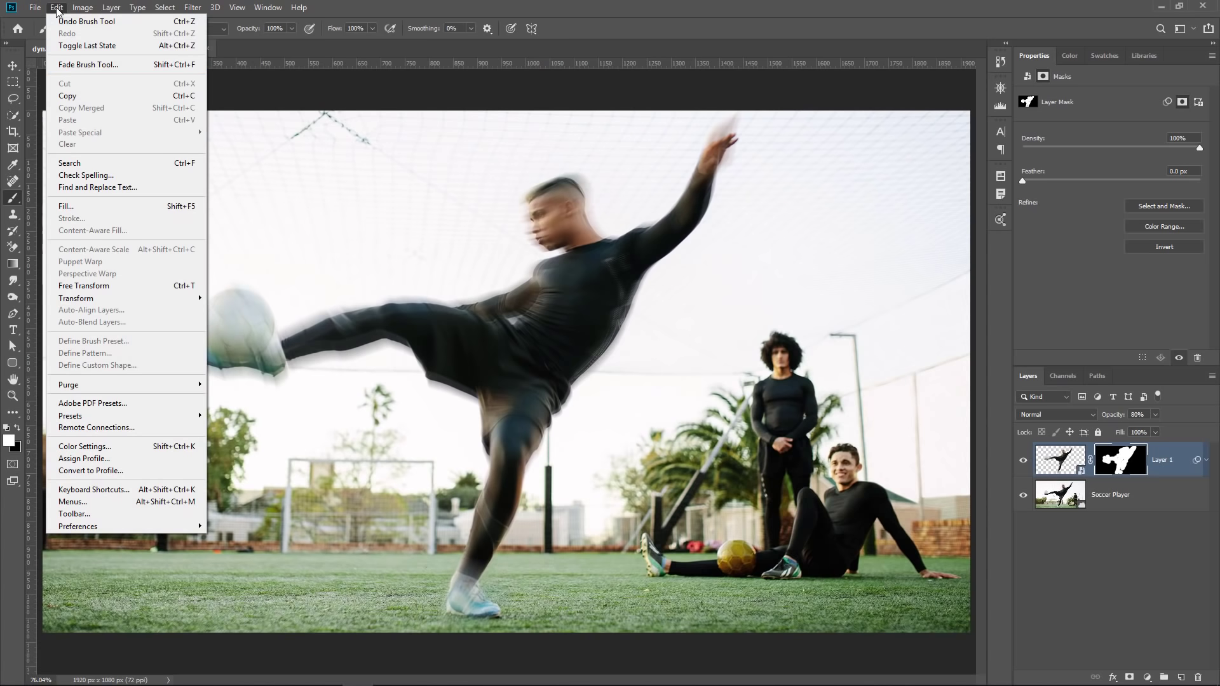
pyautogui.click(79, 65)
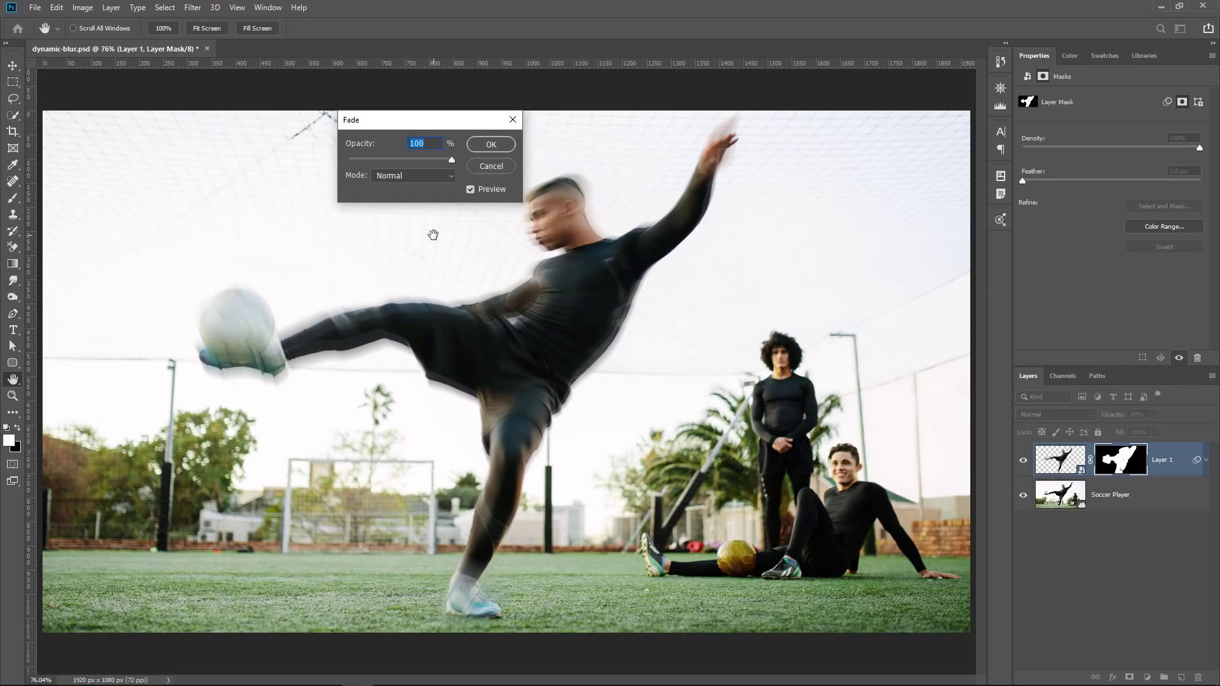
pyautogui.moveTo(452, 161)
pyautogui.mouseDown()
pyautogui.moveTo(365, 160)
pyautogui.moveTo(434, 161)
pyautogui.mouseUp()
pyautogui.moveTo(453, 168)
pyautogui.mouseDown()
pyautogui.moveTo(354, 167)
pyautogui.moveTo(429, 168)
pyautogui.moveTo(369, 165)
pyautogui.mouseUp()
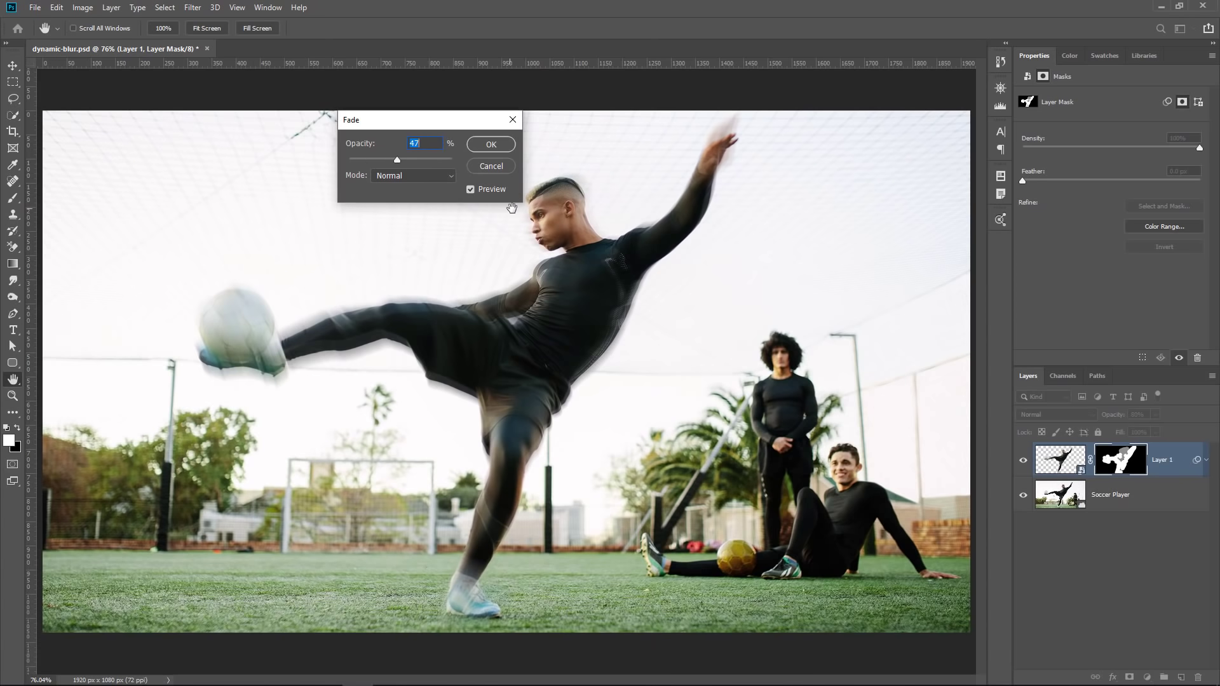
pyautogui.click(495, 146)
pyautogui.press('b')
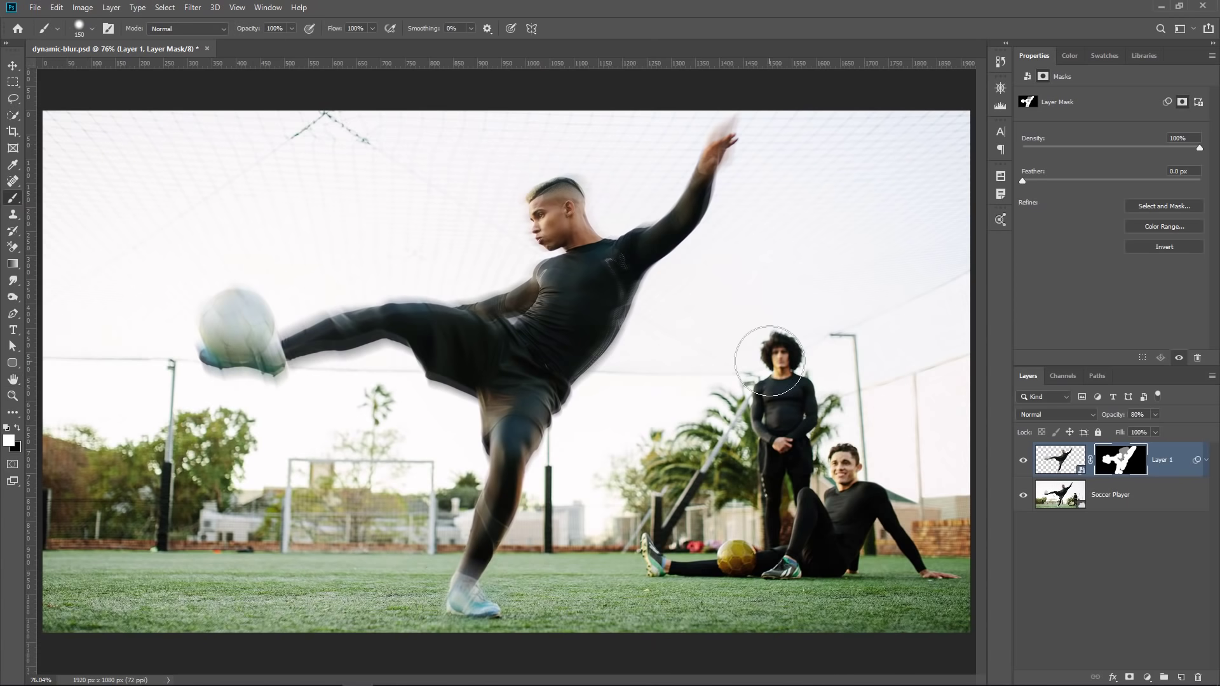